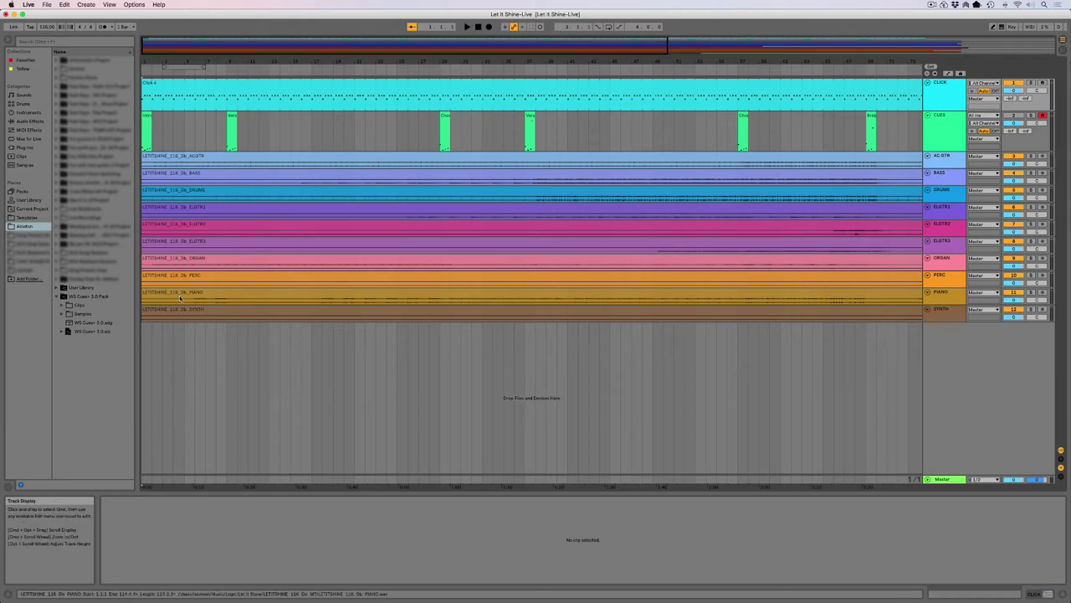
# Step: Load the WS Cues+ 3.0.adg rack onto the CUES track, then select the whole Click 4 clip
pyautogui.click(79, 324)
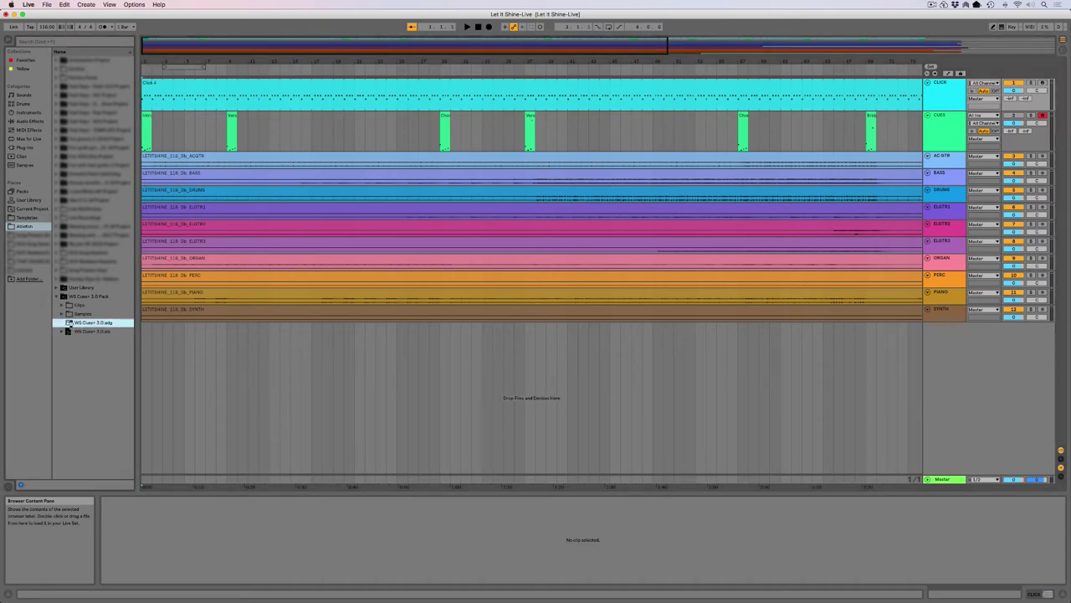
pyautogui.doubleClick(69, 326)
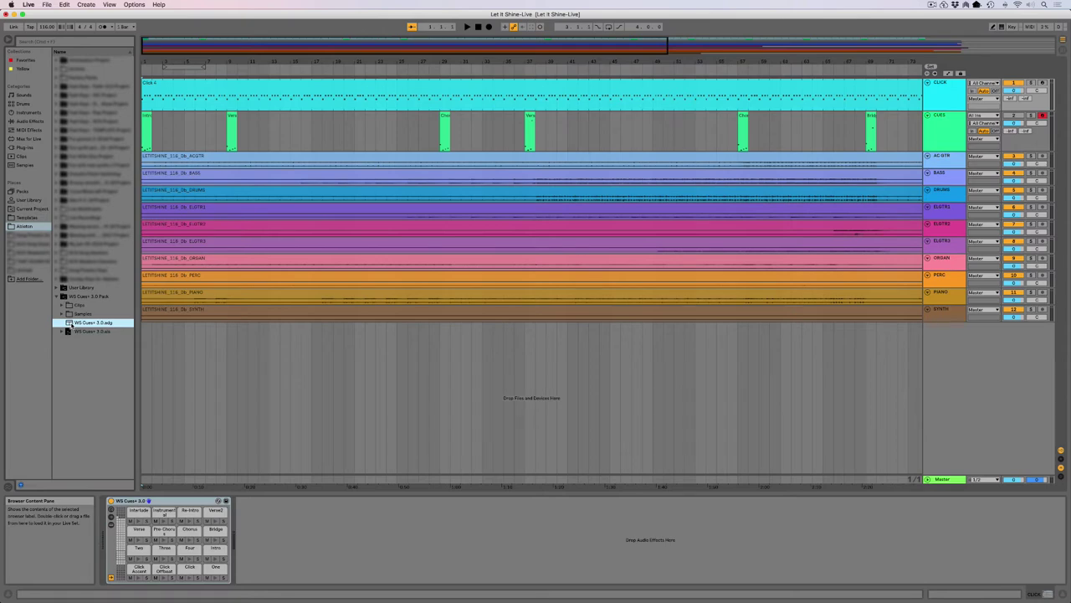
pyautogui.click(160, 87)
pyautogui.click(153, 136)
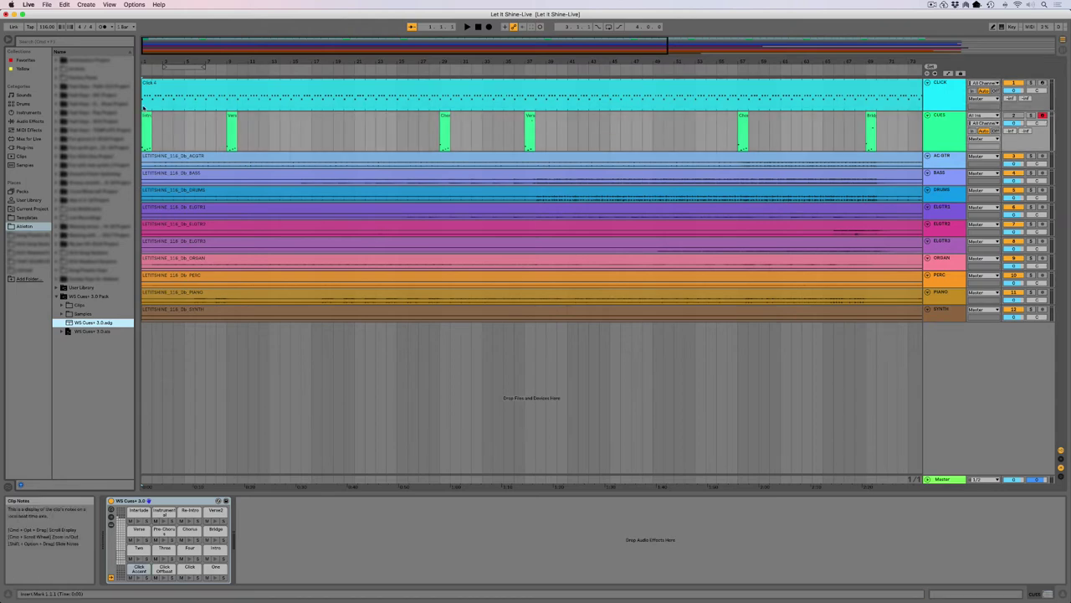
pyautogui.click(150, 81)
pyautogui.click(151, 81)
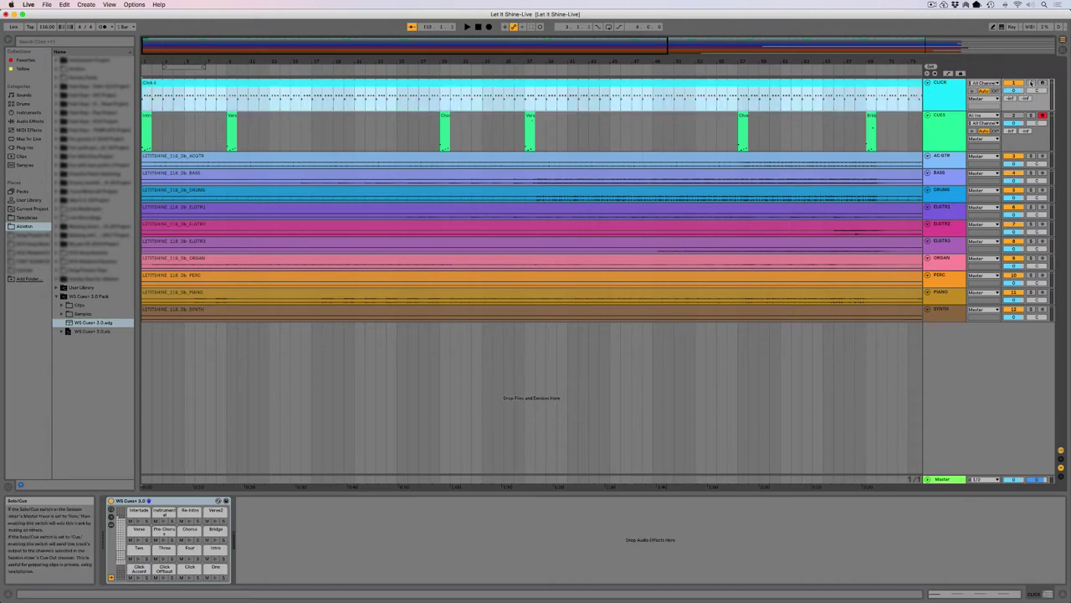
pyautogui.press('space')
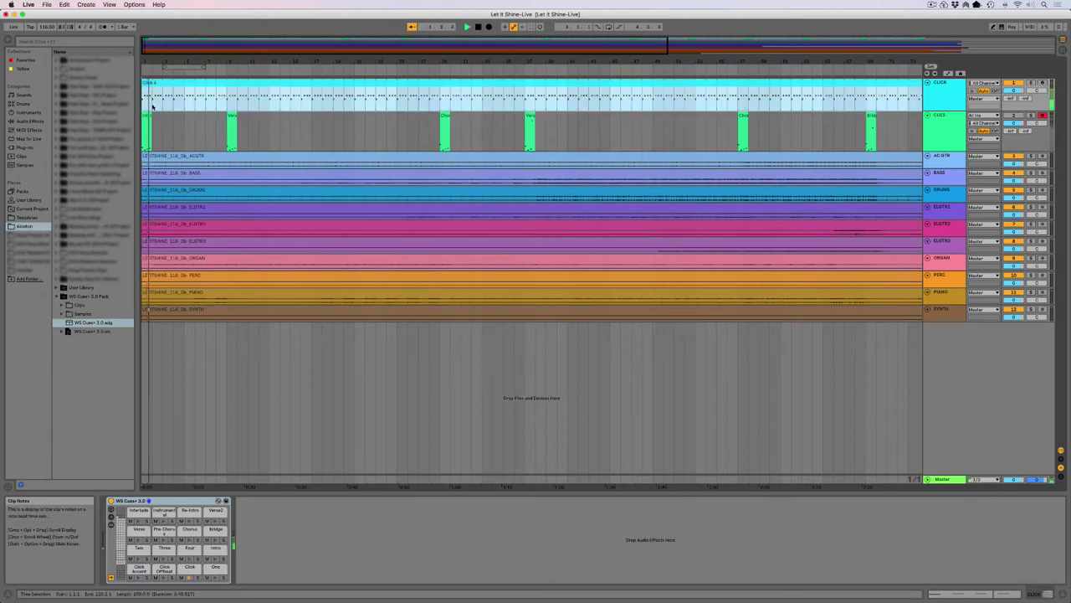
pyautogui.hscroll(10, 318, 92)
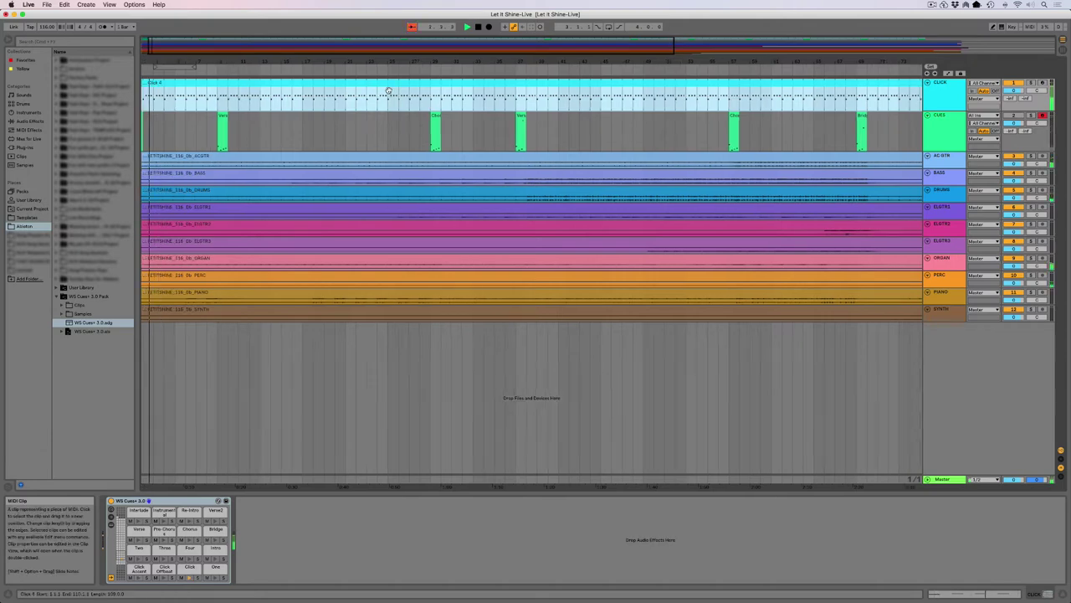
pyautogui.hscroll(10, 389, 90)
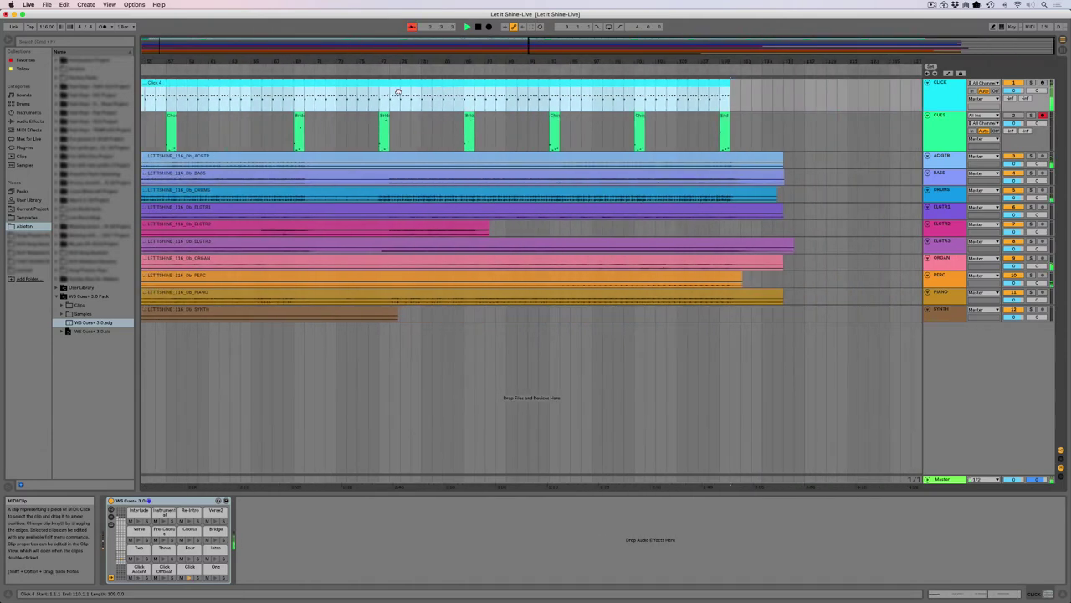
pyautogui.click(699, 102)
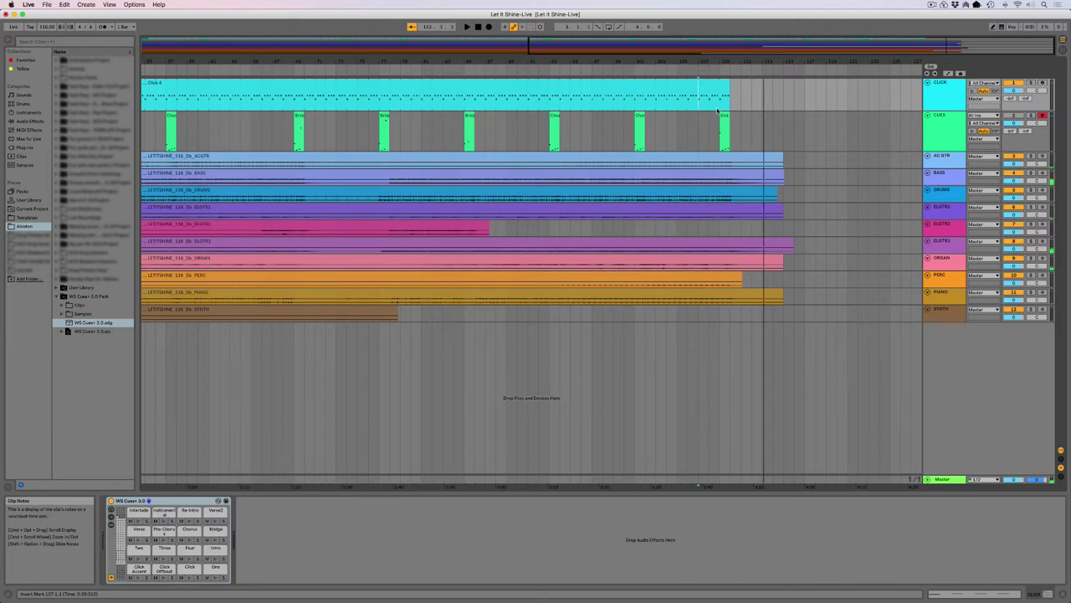
pyautogui.hscroll(-1, 700, 112)
pyautogui.hscroll(-15, 700, 111)
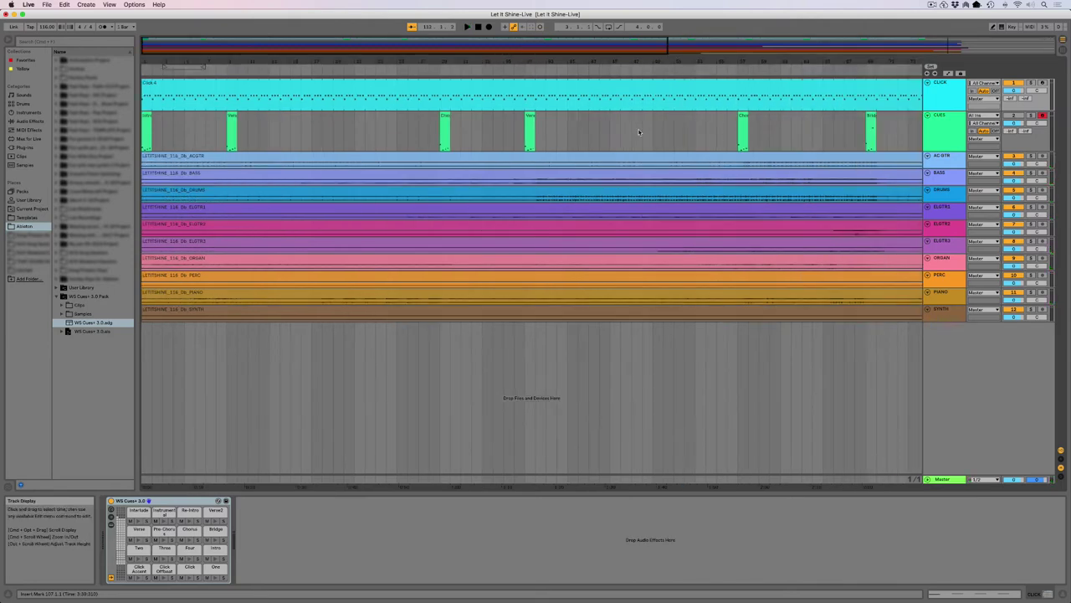
# Step: Open the Click 4 clip's notes, audition Click Accent, and add Click Offbeat notes on four offbeats
pyautogui.click(147, 82)
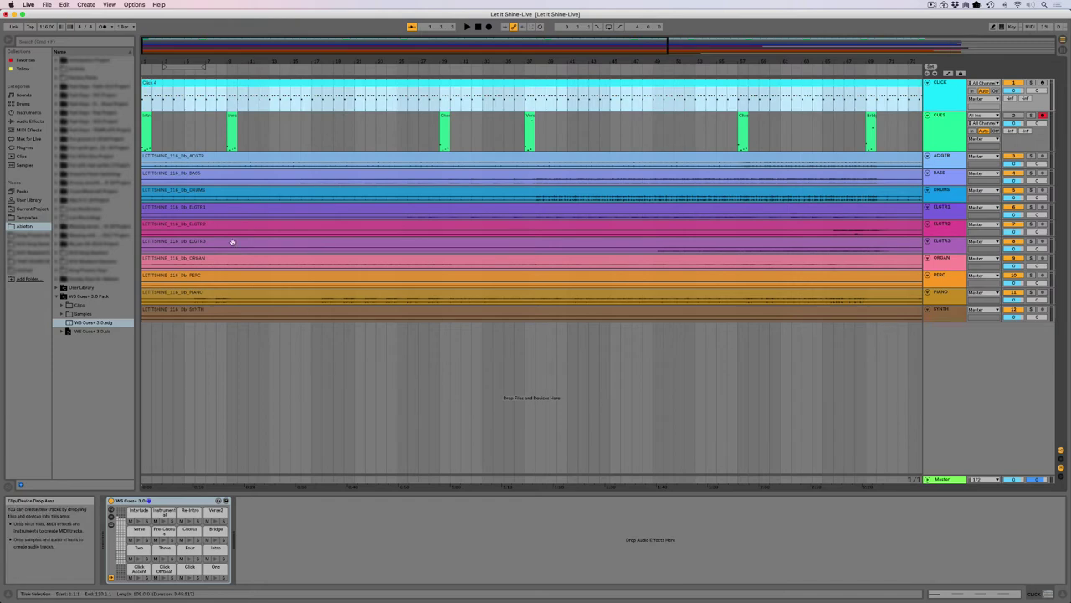
pyautogui.doubleClick(148, 82)
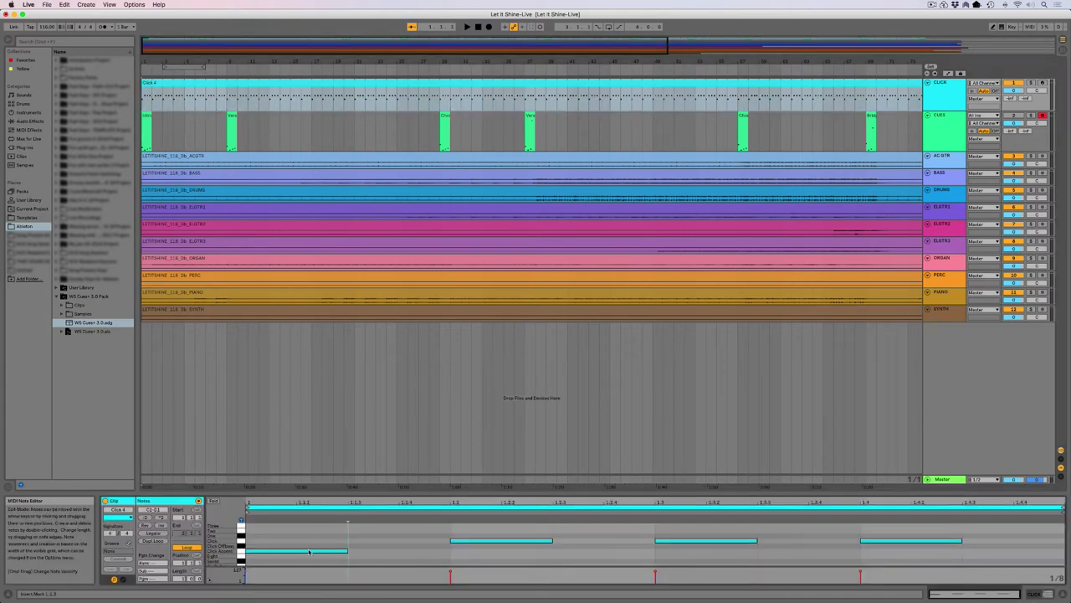
pyautogui.click(241, 551)
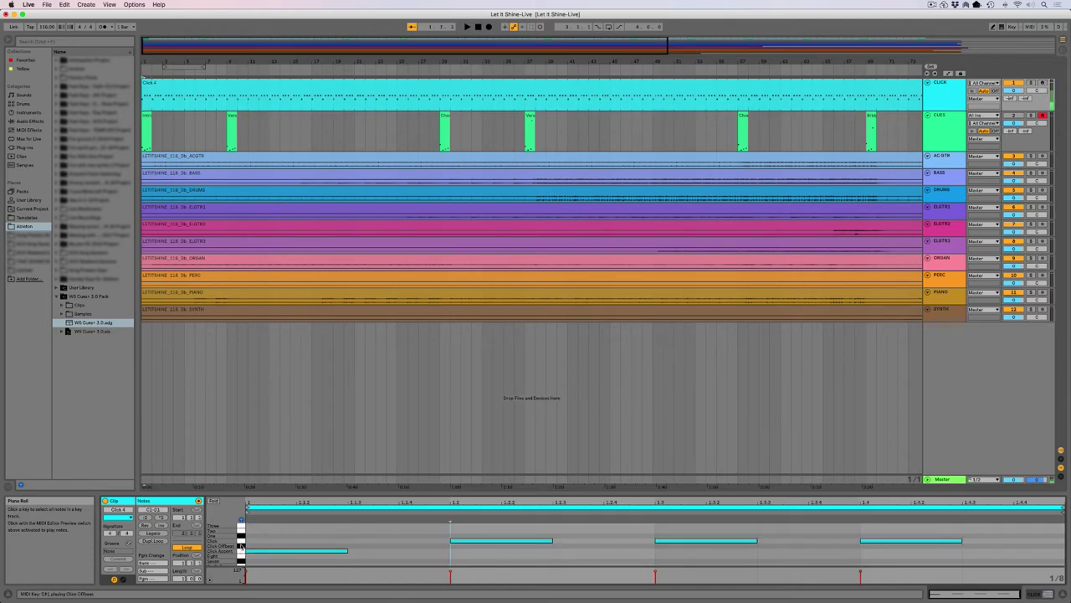
pyautogui.doubleClick(394, 546)
pyautogui.click(569, 545)
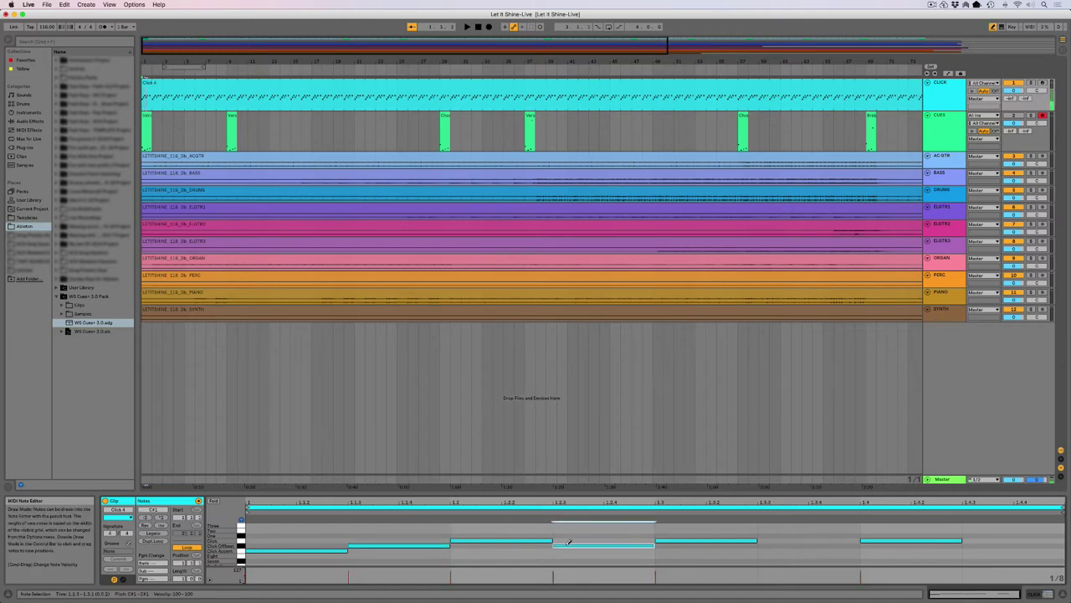
pyautogui.click(768, 544)
pyautogui.click(976, 545)
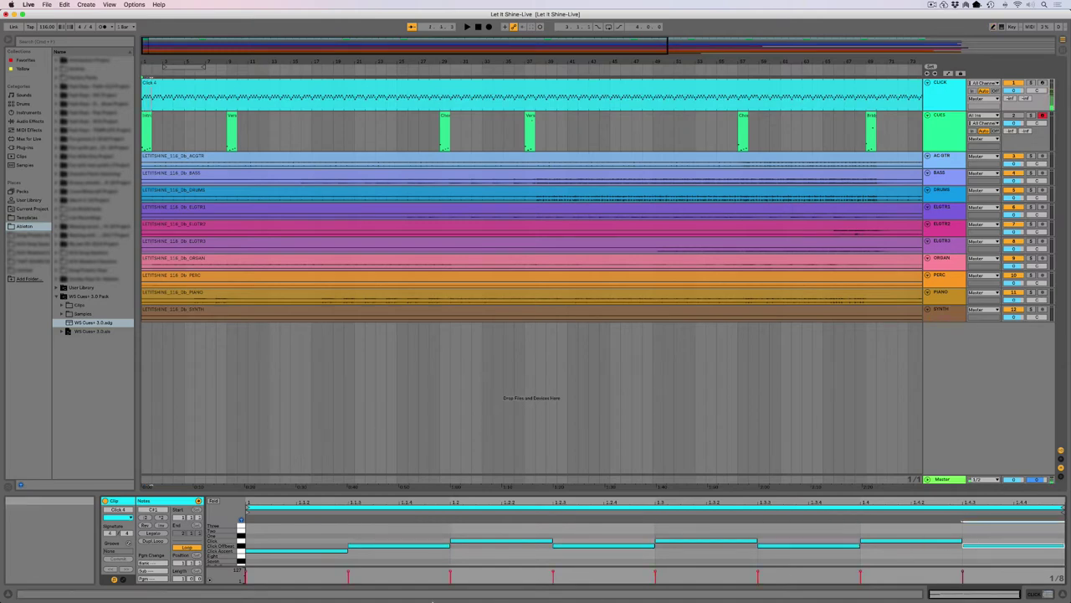
# Step: Play the song to hear the offbeat clicks, then stop and undo the added notes
pyautogui.press('space')
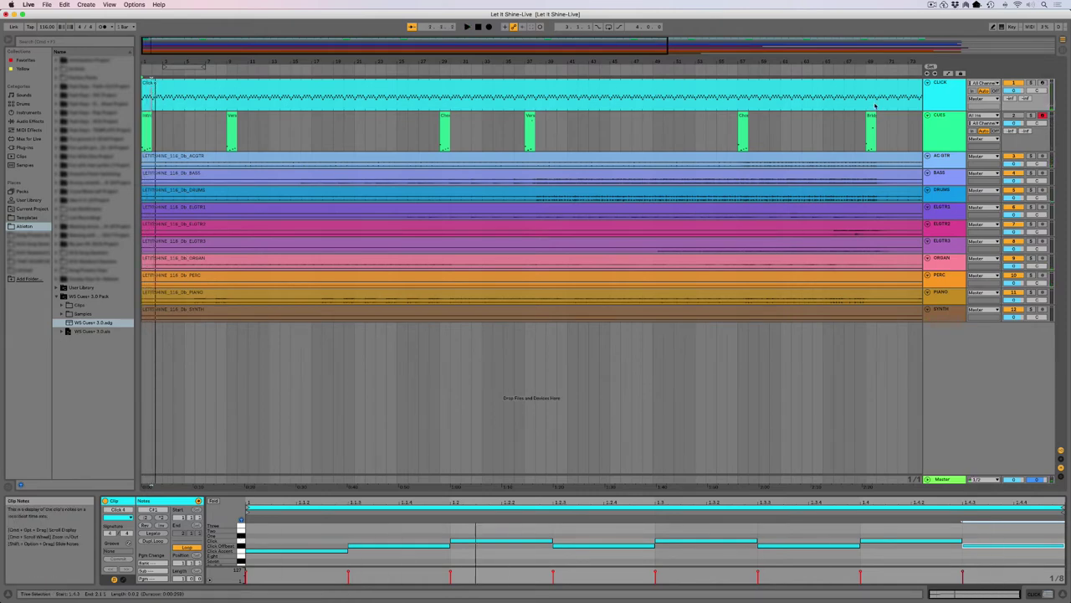
pyautogui.hscroll(10, 876, 105)
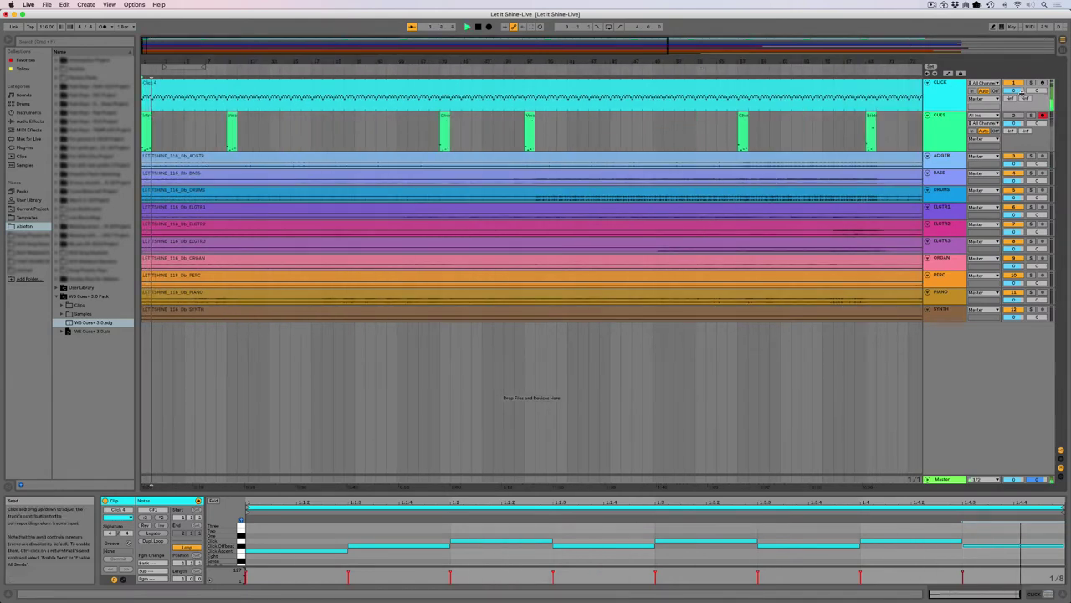
pyautogui.click(478, 26)
pyautogui.press('super+z')
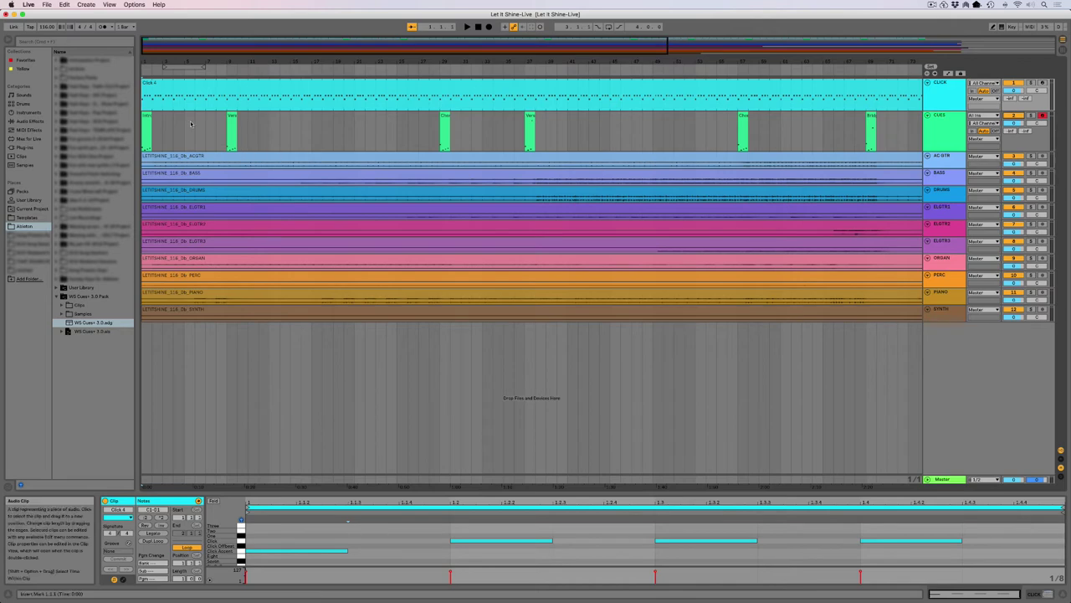
# Step: Play from bar 2 while inspecting the Intro and next cue clips' notes, then stop
pyautogui.click(145, 142)
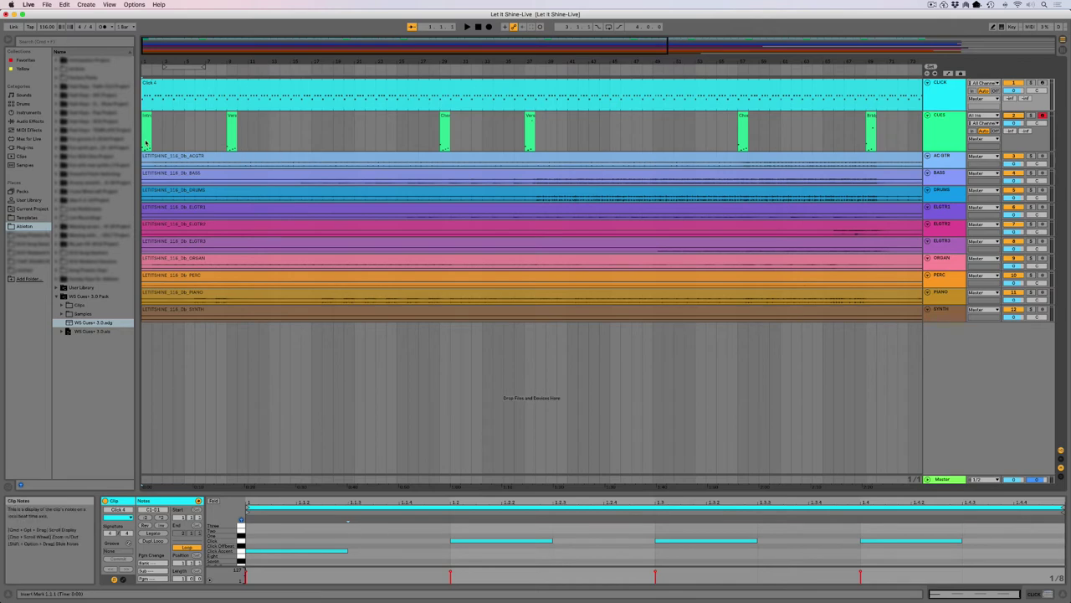
pyautogui.click(145, 142)
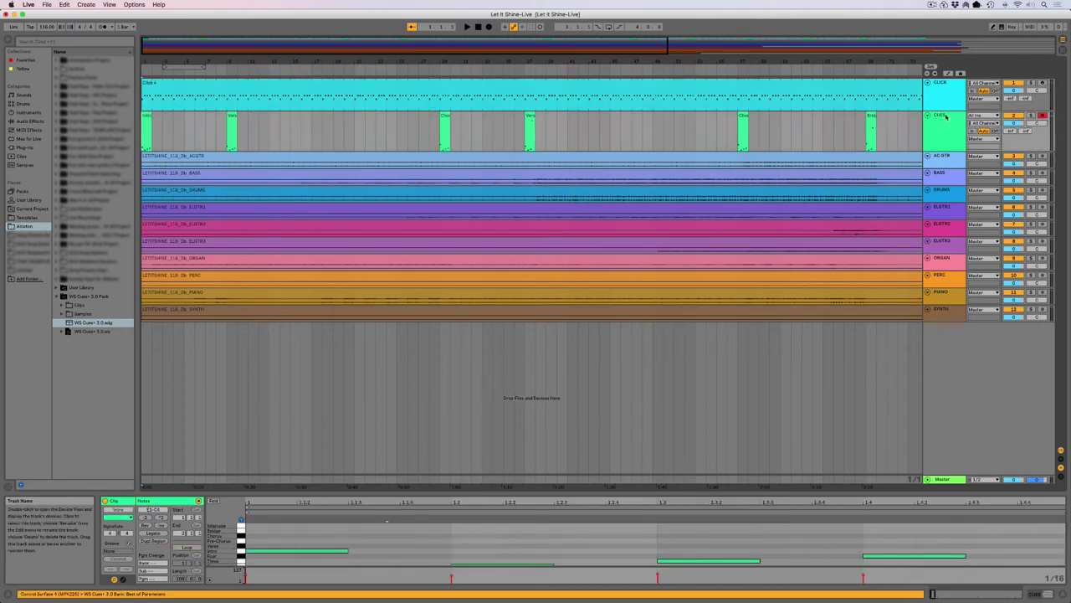
pyautogui.click(387, 522)
pyautogui.press('space')
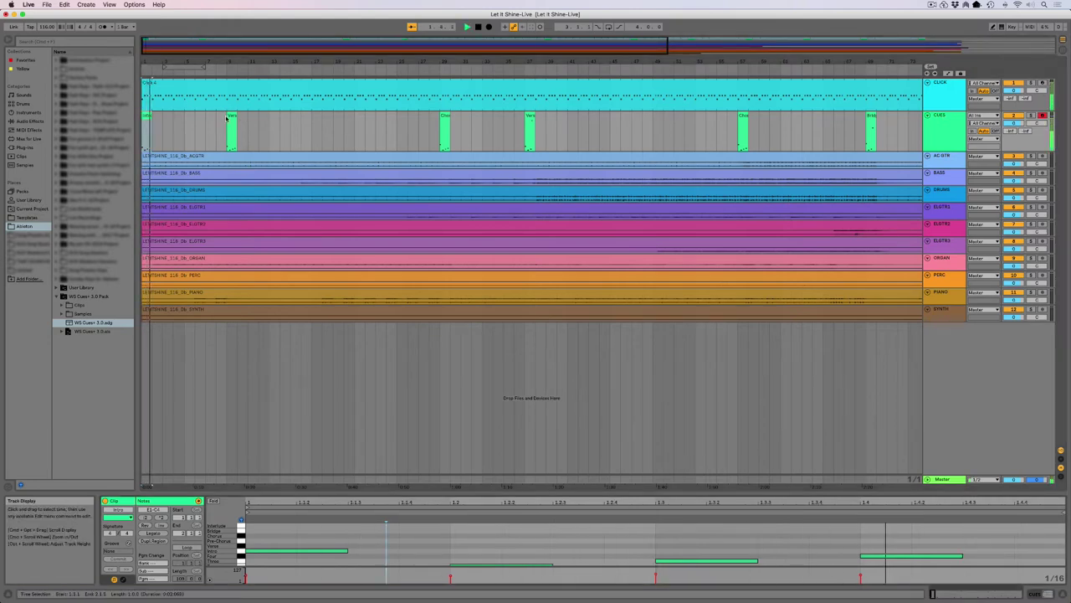
pyautogui.click(232, 115)
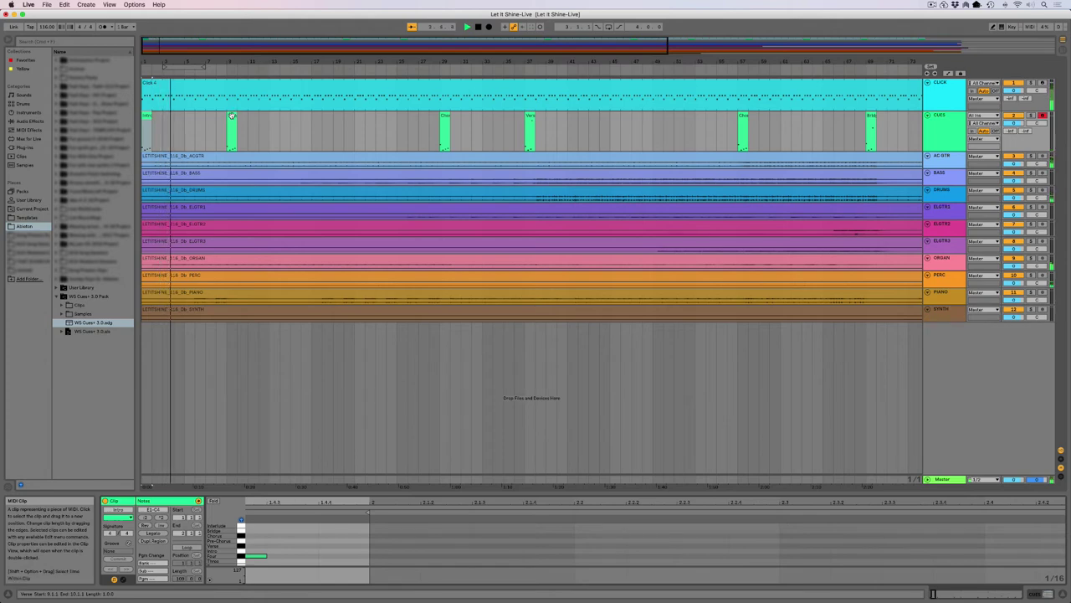
pyautogui.click(912, 556)
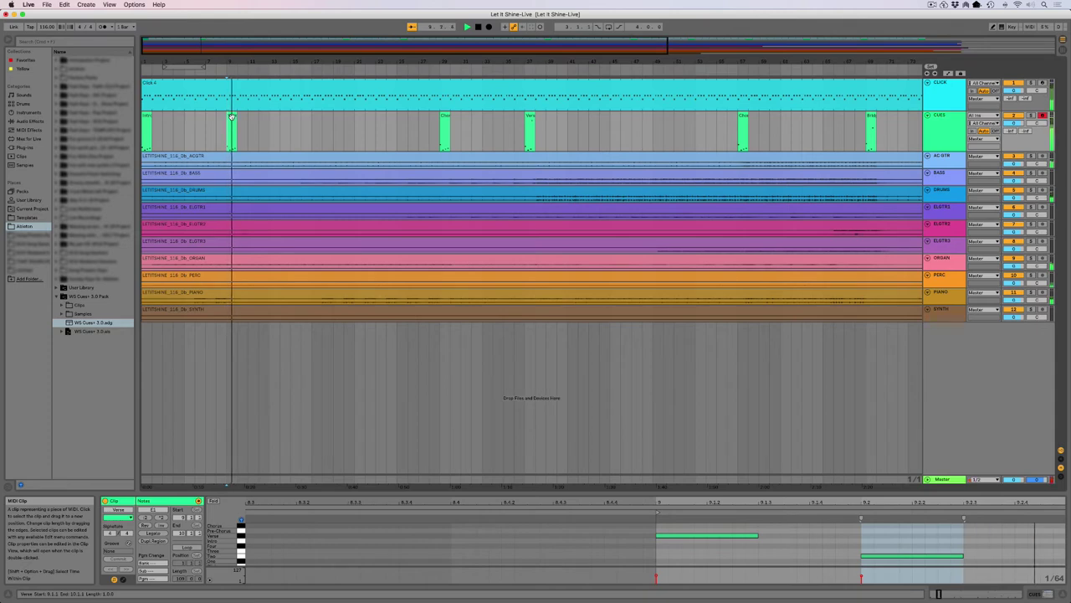
pyautogui.press('space')
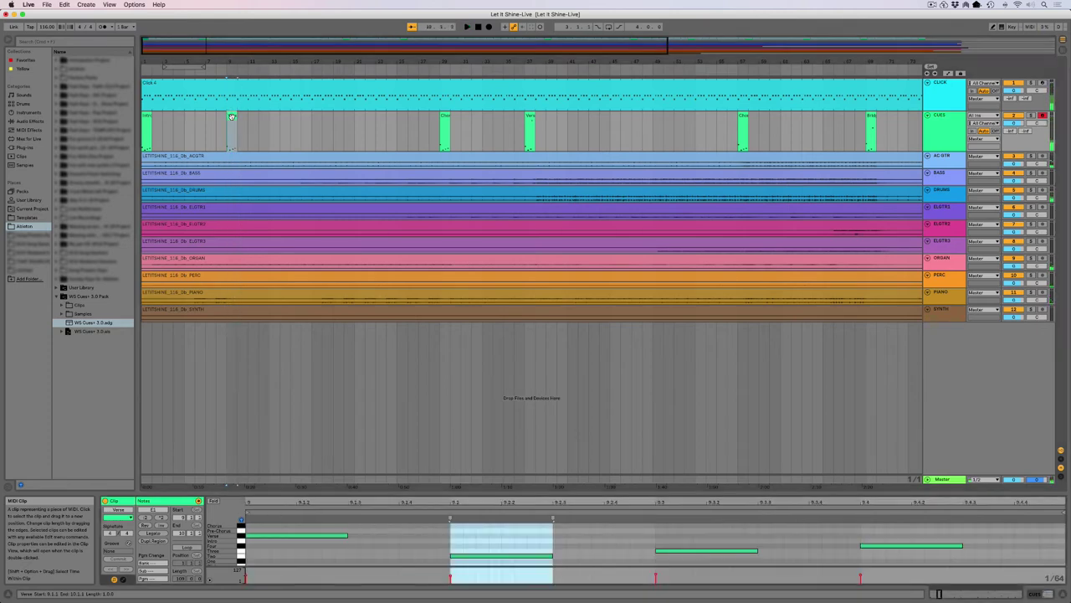
# Step: Select the Verse cue clip and toggle from the drum pads back to its note lanes
pyautogui.click(232, 116)
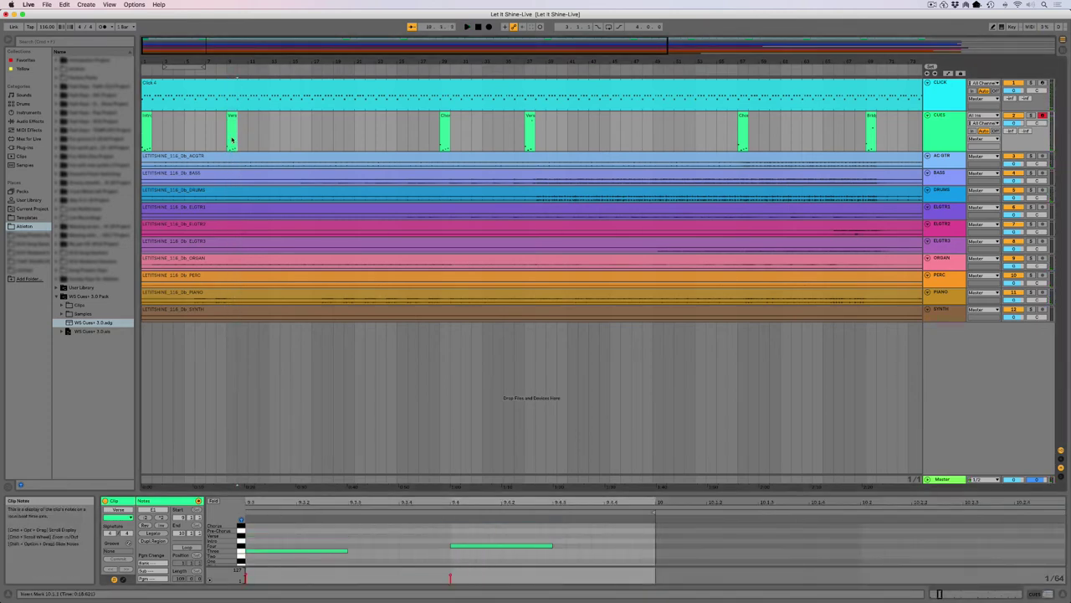
pyautogui.click(232, 116)
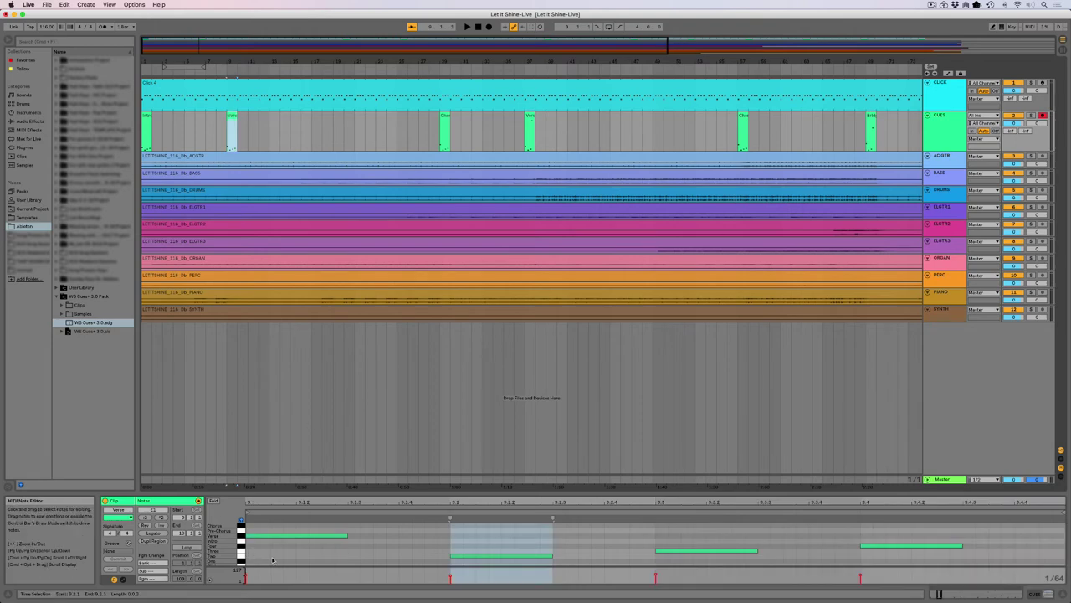
pyautogui.hotkey('shift', 'Tab')
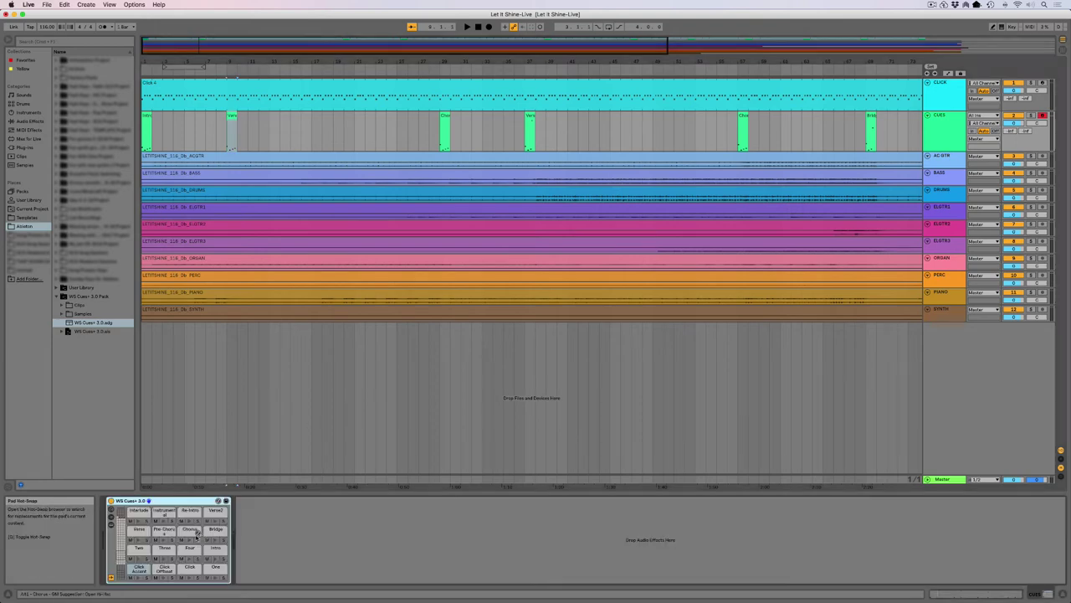
pyautogui.hotkey('shift', 'Tab')
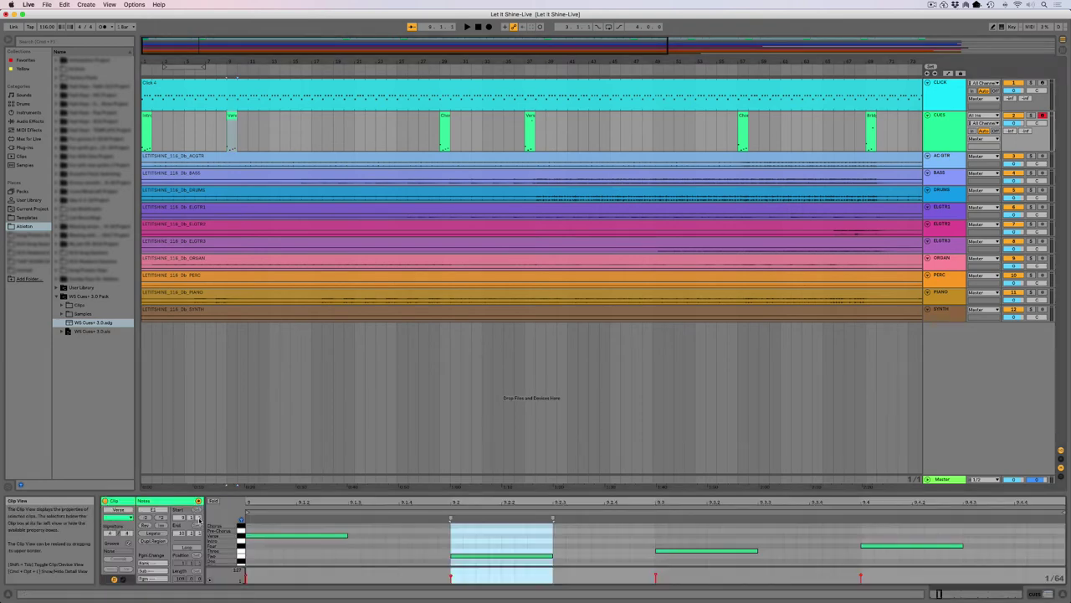
pyautogui.scroll(-1, 311, 554)
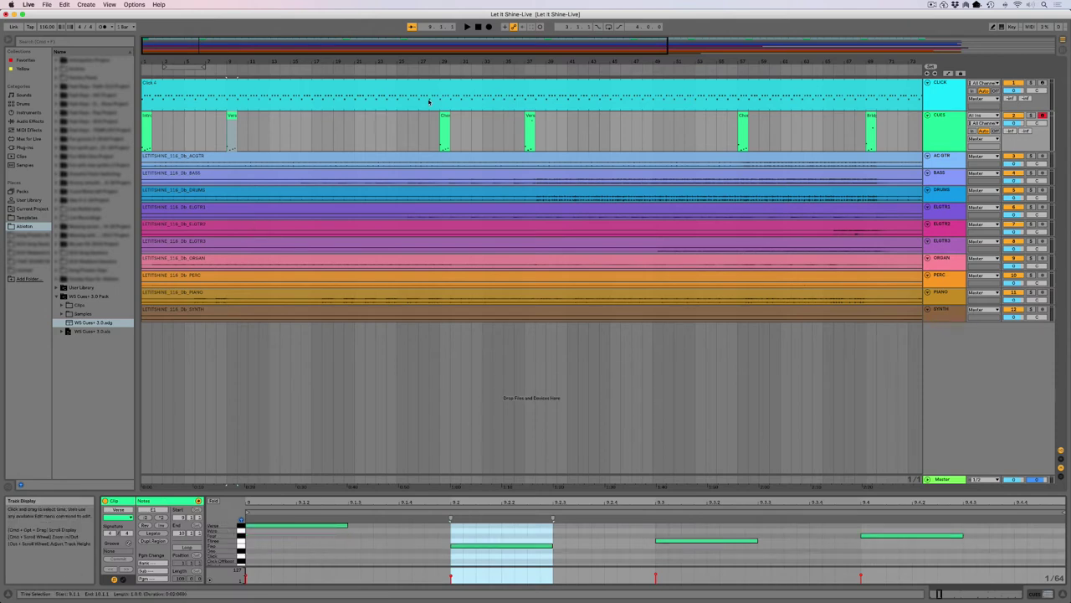
# Step: Delete the old cue clips along the CUES track
pyautogui.click(948, 124)
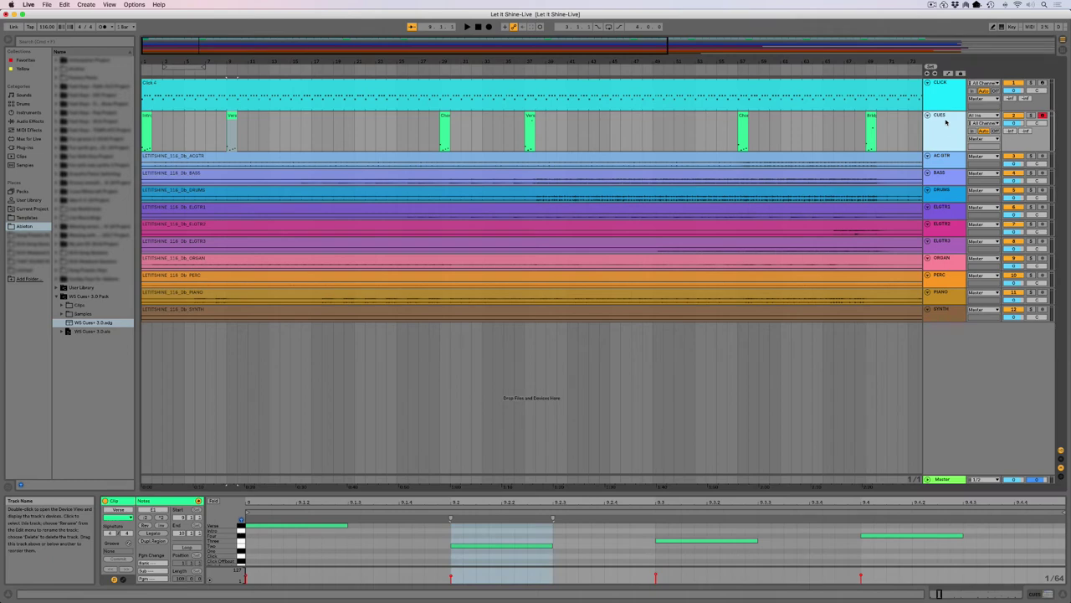
pyautogui.moveTo(888, 126); pyautogui.dragTo(151, 136)
pyautogui.press('Delete')
pyautogui.click(150, 134)
# Step: Insert a MIDI clip at bar 1 of CUES and draw an Intro note plus cues on beats 2–4
pyautogui.rightClick(148, 135)
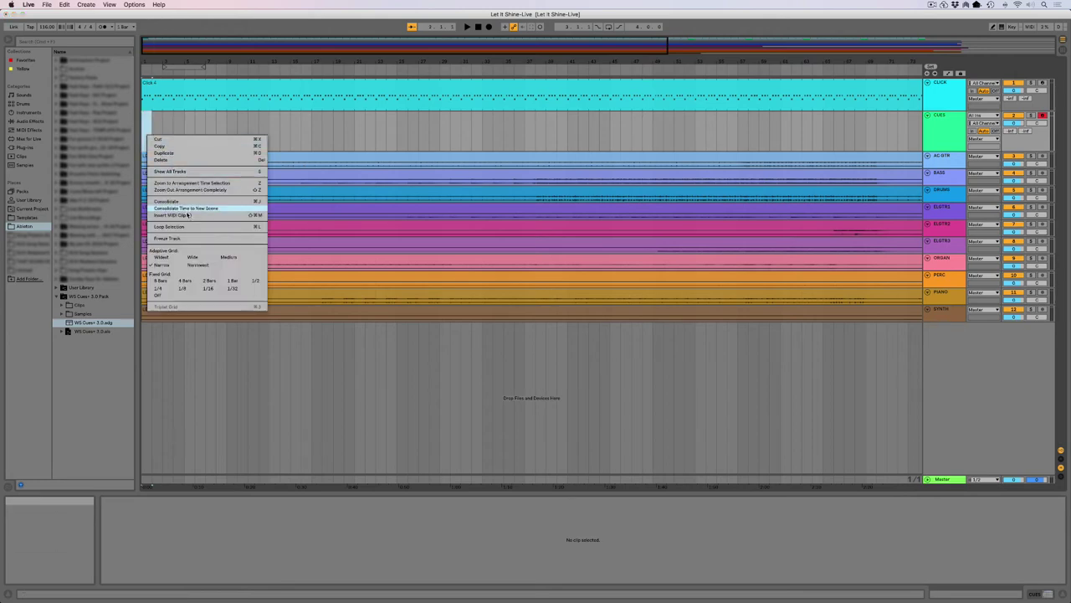
pyautogui.click(186, 216)
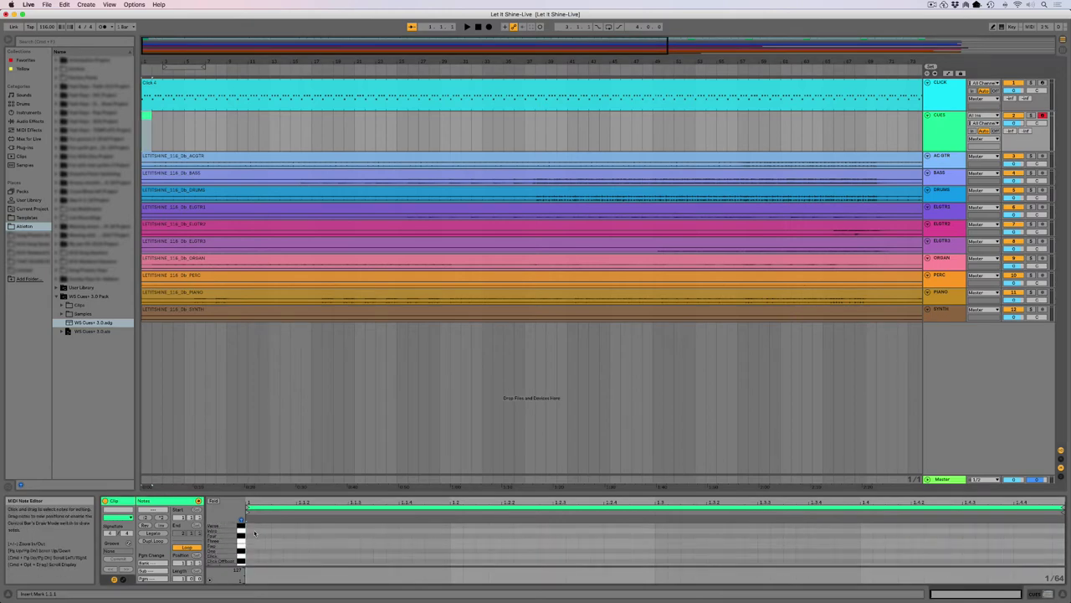
pyautogui.doubleClick(252, 531)
pyautogui.doubleClick(452, 545)
pyautogui.press('b')
pyautogui.click(661, 540)
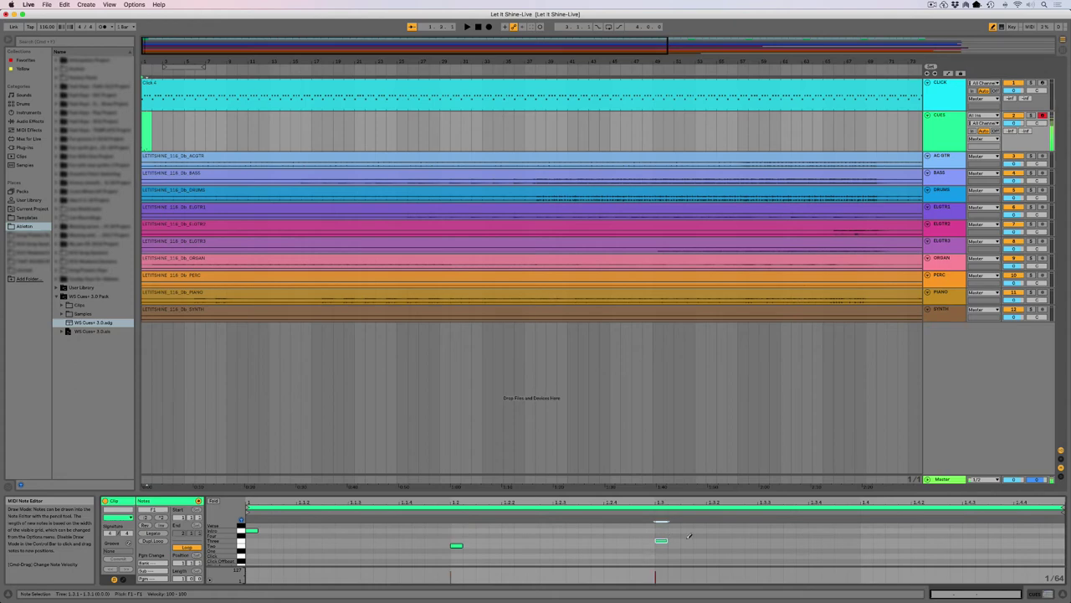
pyautogui.click(866, 534)
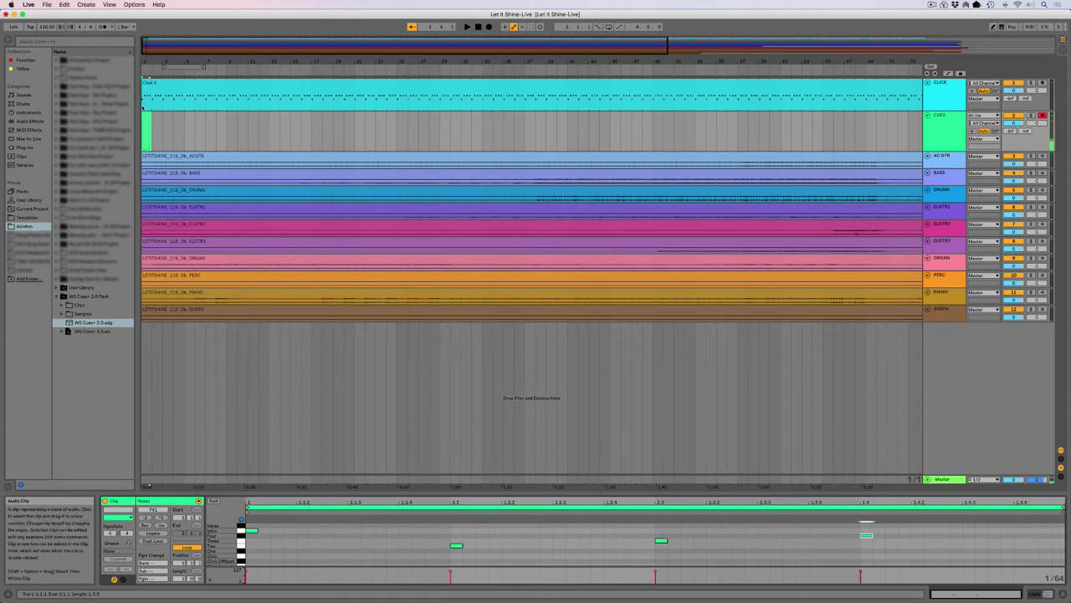
# Step: Play the song from the beginning to hear the new cues
pyautogui.click(143, 138)
pyautogui.press('space')
pyautogui.click(144, 124)
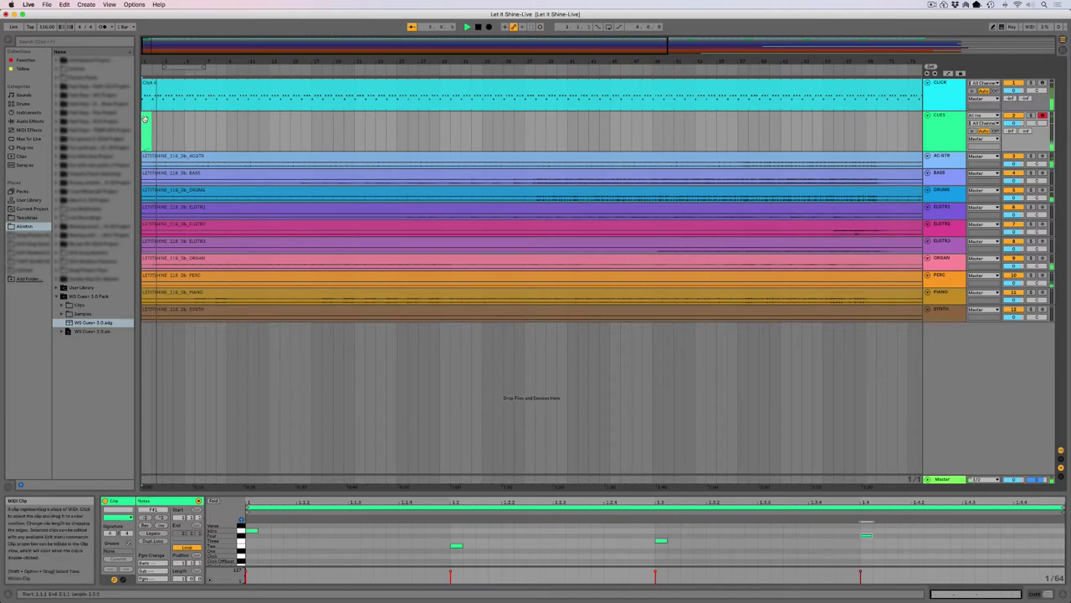
pyautogui.click(217, 124)
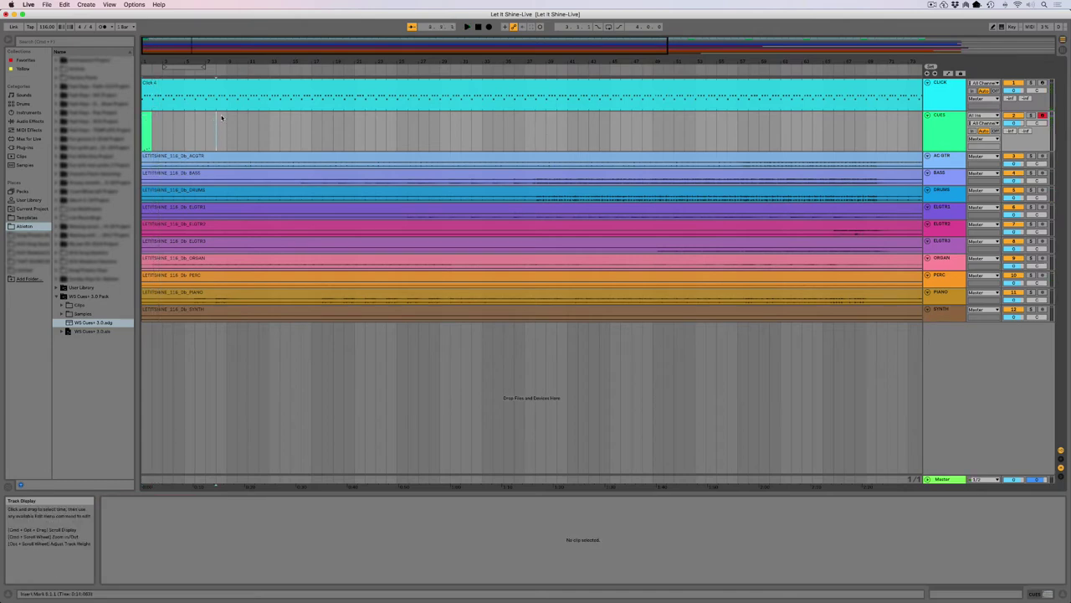
# Step: Play the song from bar 9 on the CUES track
pyautogui.moveTo(220, 122); pyautogui.dragTo(225, 129)
pyautogui.click(215, 144)
pyautogui.press('space')
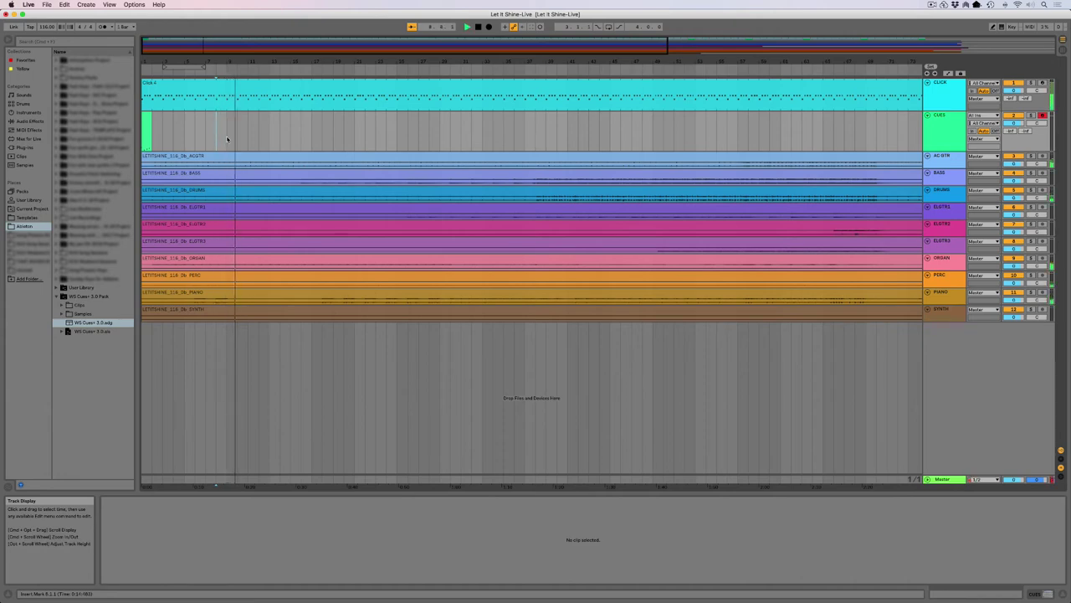
# Step: Insert an empty MIDI clip over bar 9–10 on CUES and show its note lanes
pyautogui.moveTo(232, 139); pyautogui.dragTo(232, 140)
pyautogui.rightClick(232, 134)
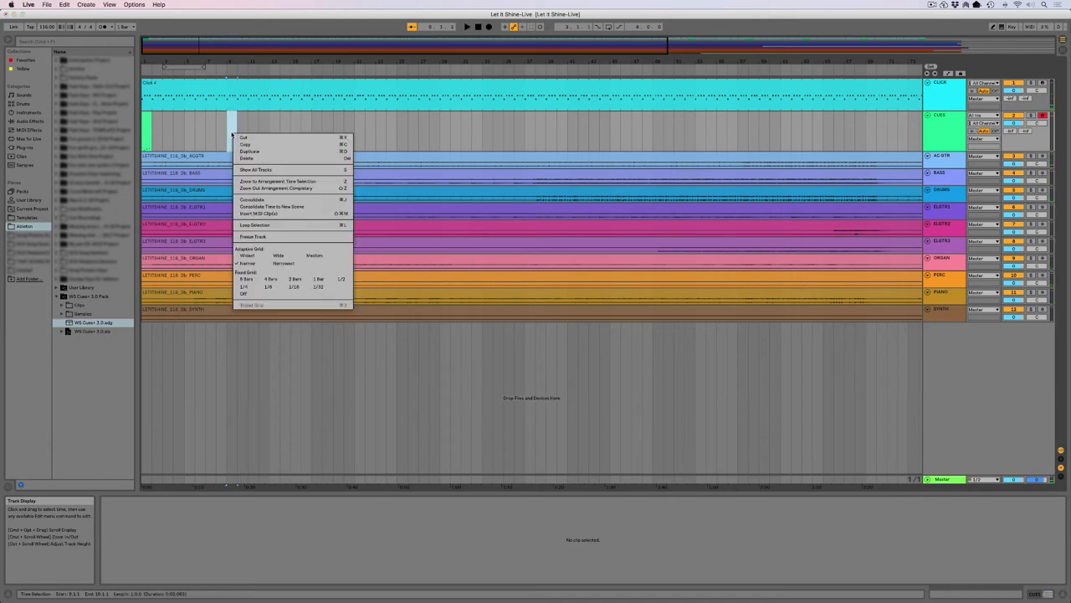
pyautogui.click(249, 216)
pyautogui.click(252, 565)
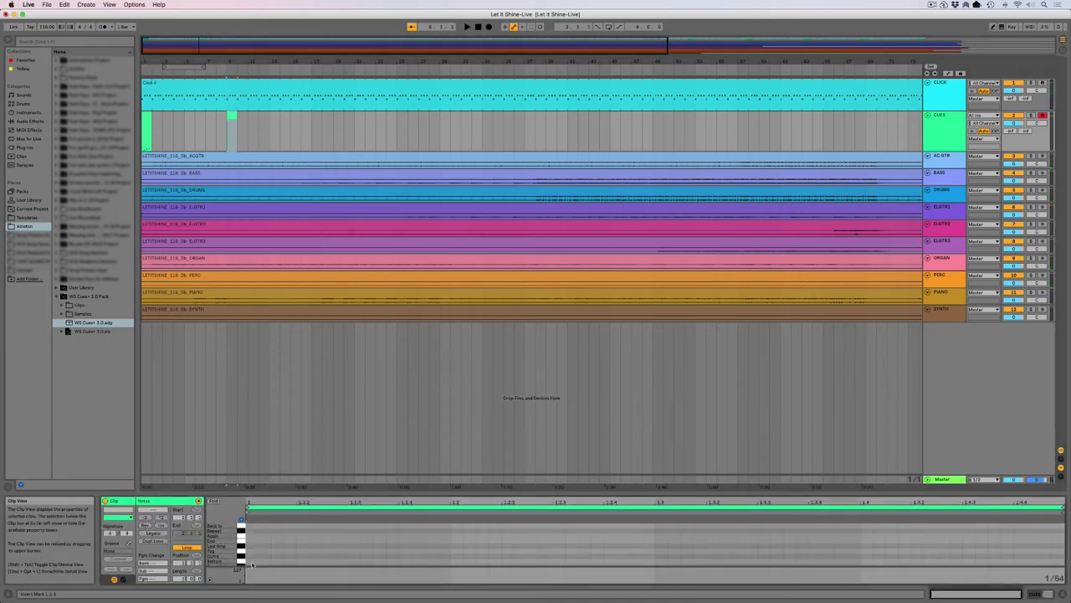
pyautogui.scroll(-2, 252, 566)
pyautogui.scroll(-2, 252, 566)
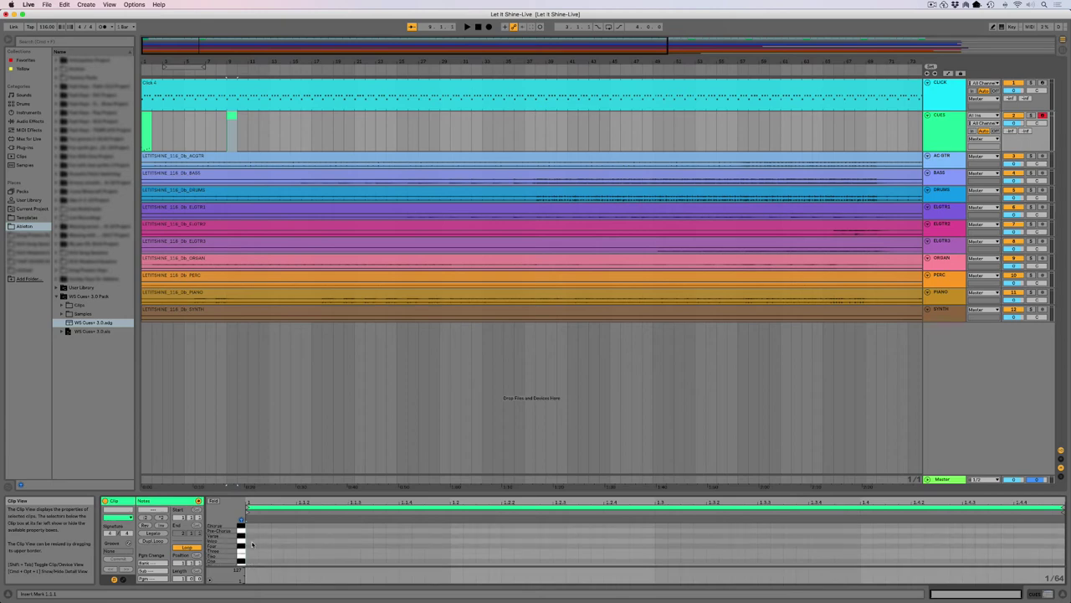
# Step: Draw a Verse note plus cues on beats 2–4, then play the clip back
pyautogui.press('b')
pyautogui.click(253, 534)
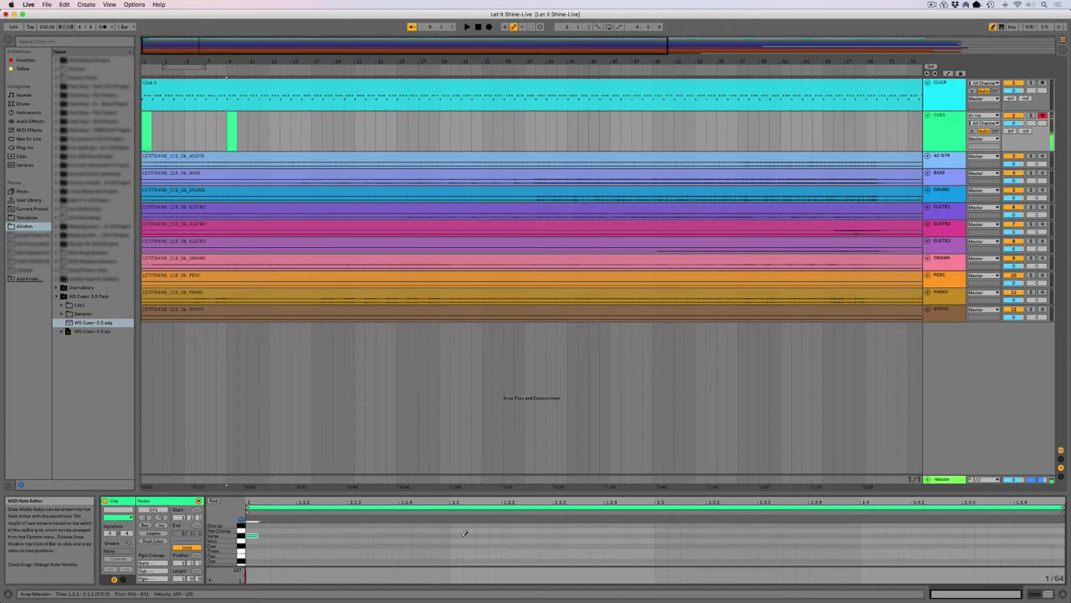
pyautogui.click(457, 555)
pyautogui.click(661, 551)
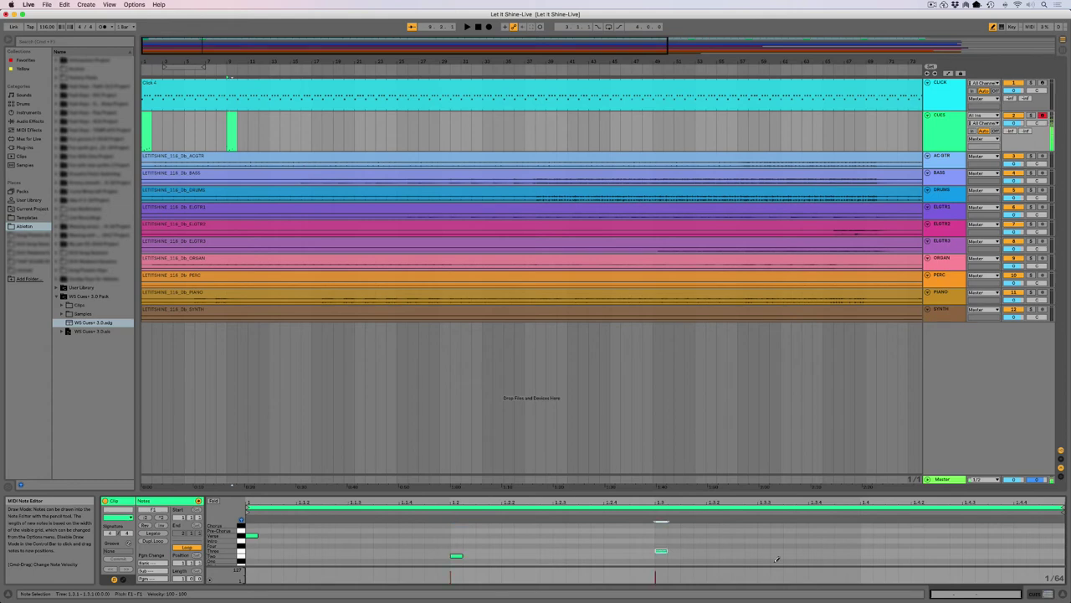
pyautogui.click(866, 545)
pyautogui.press('space')
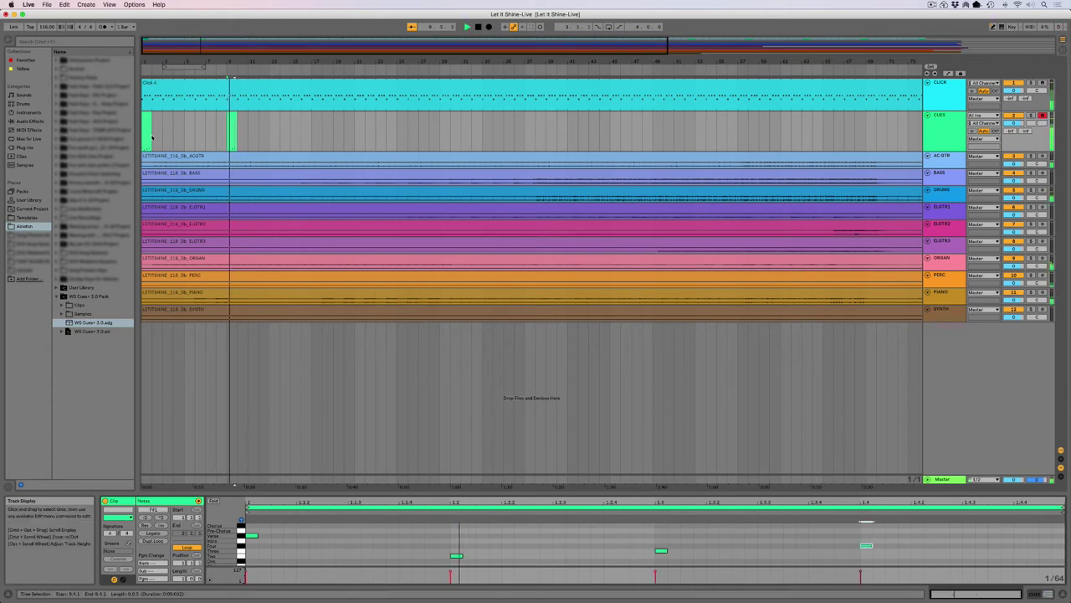
# Step: Open the first cue clip's notes and preview the Repeat cue and other spoken cue words
pyautogui.click(231, 119)
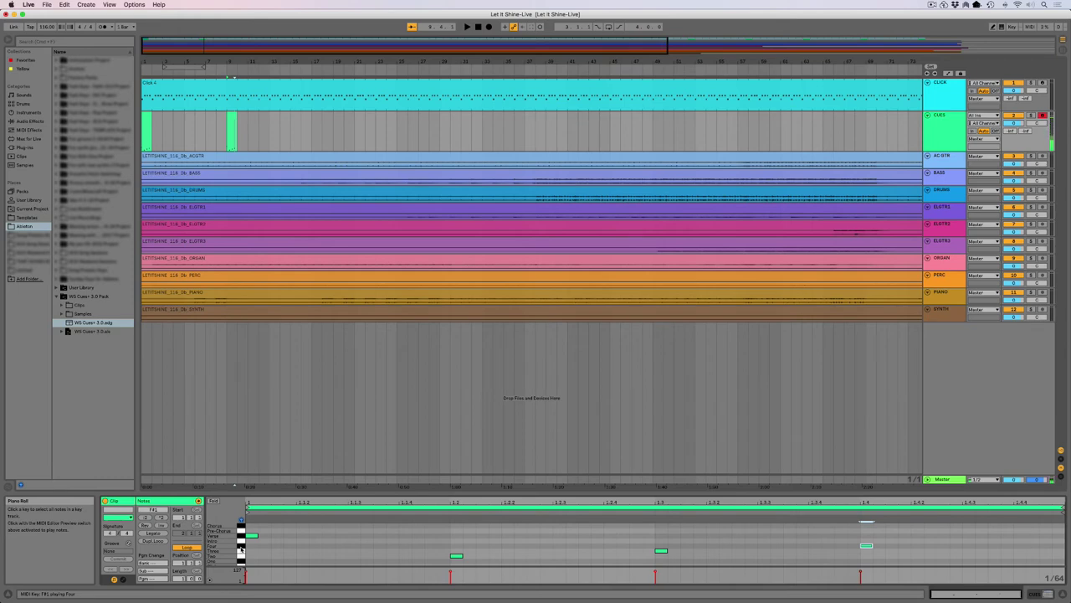
pyautogui.click(145, 120)
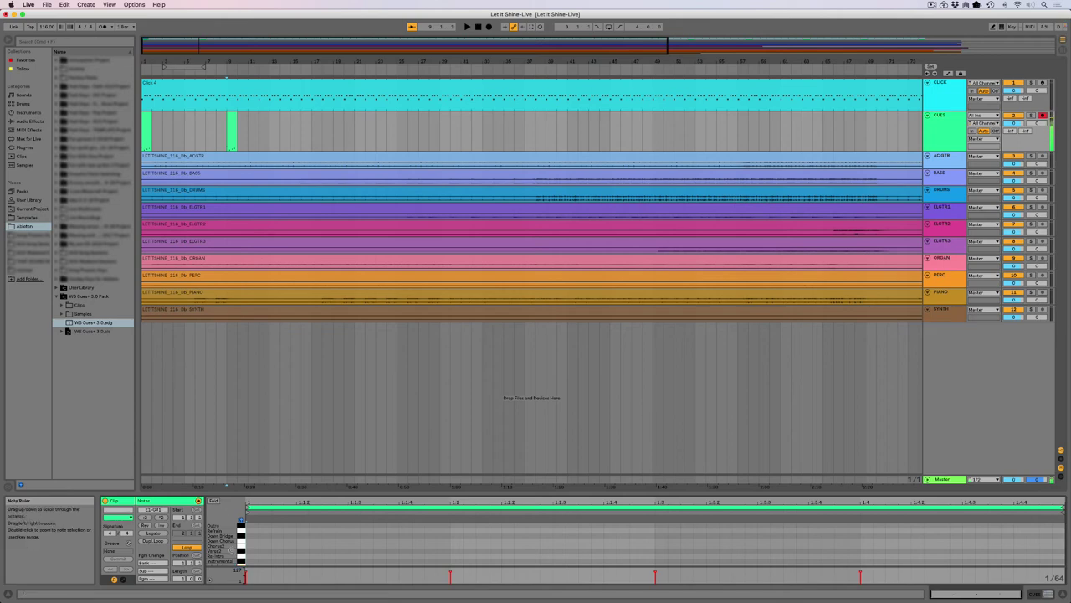
pyautogui.scroll(-5, 226, 544)
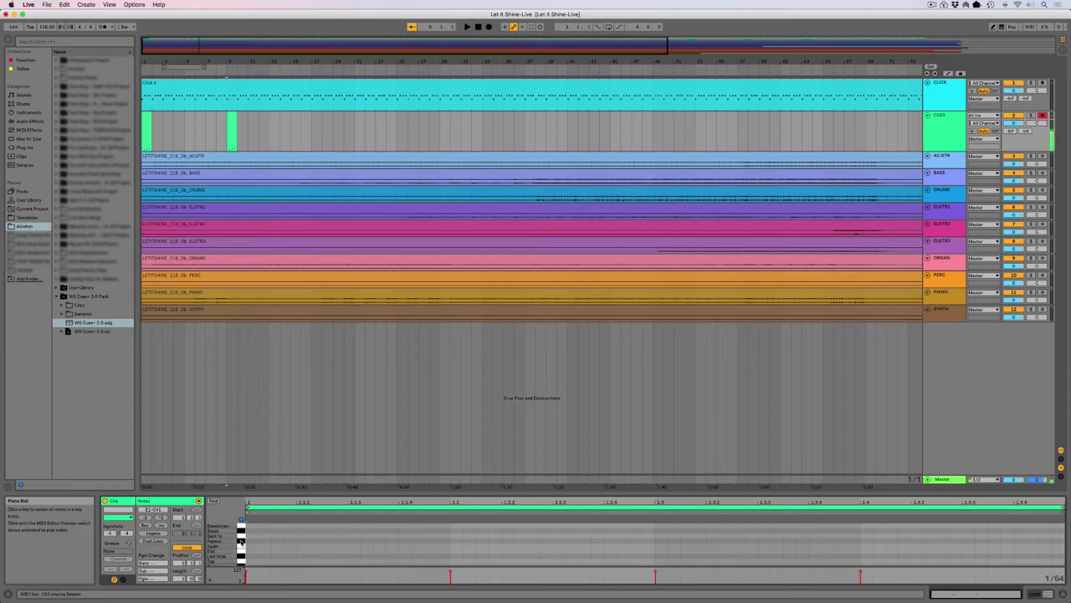
pyautogui.click(241, 542)
pyautogui.click(241, 542)
pyautogui.click(241, 542)
pyautogui.click(241, 542)
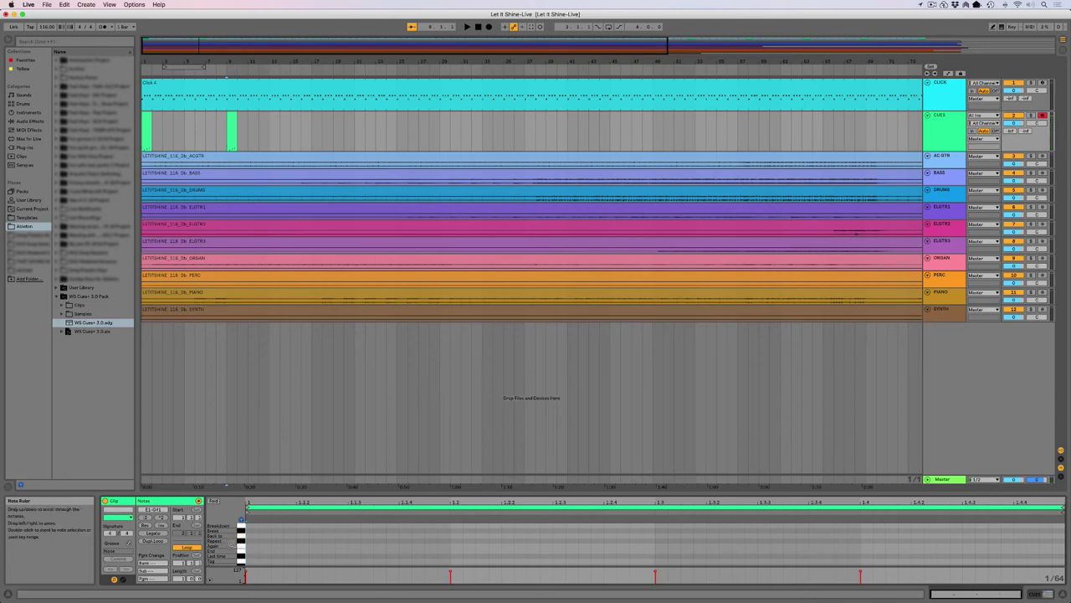
# Step: Scroll through the CUES clip's key ruler to read the cue names, then deselect the clip
pyautogui.scroll(1, 240, 519)
pyautogui.scroll(3, 240, 520)
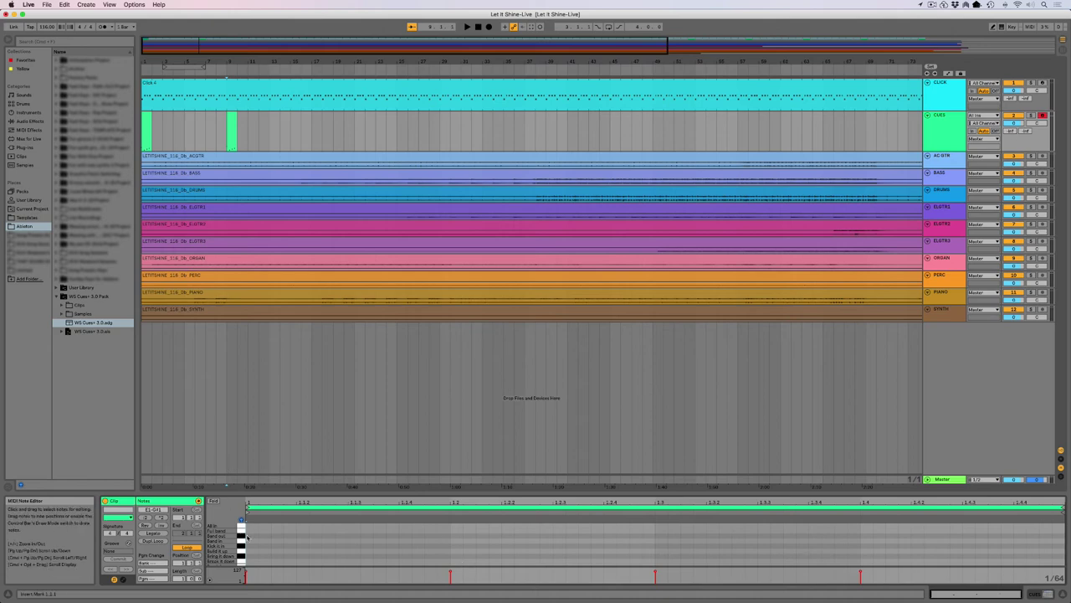
pyautogui.scroll(3, 239, 540)
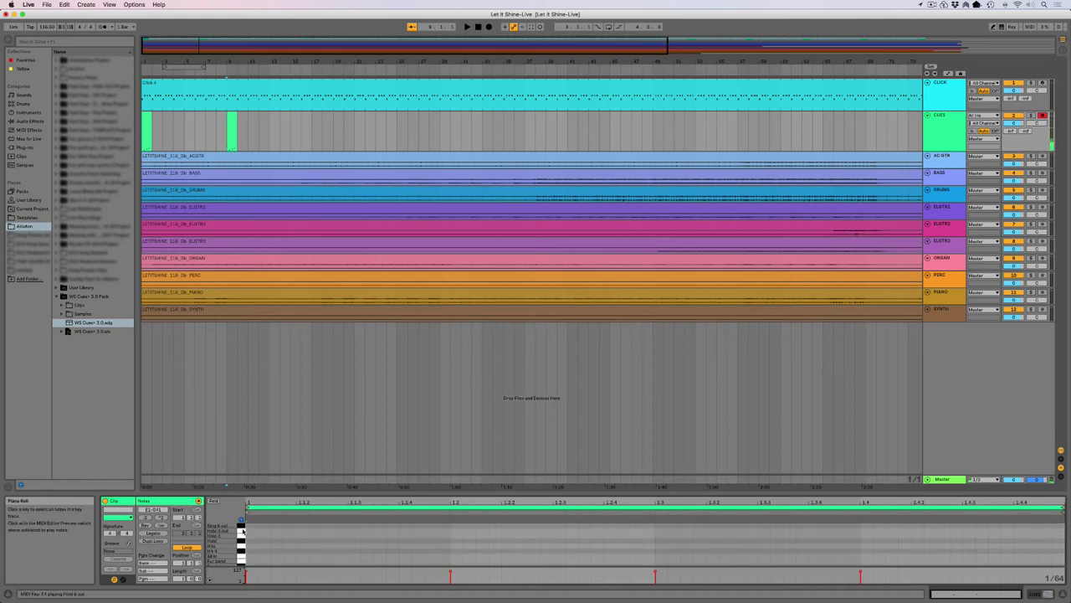
pyautogui.scroll(3, 240, 532)
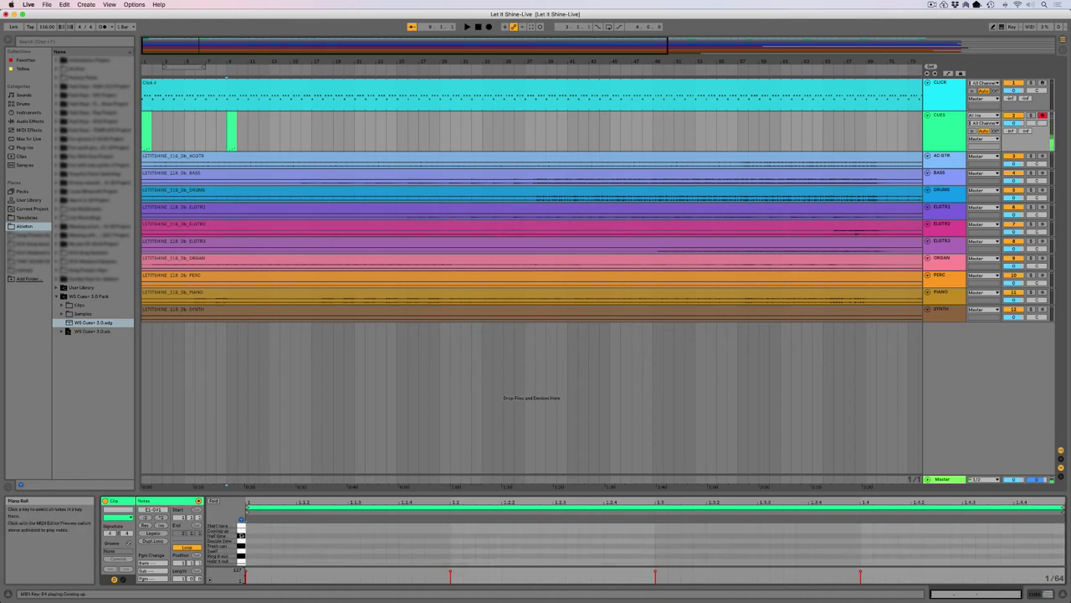
pyautogui.scroll(4, 240, 536)
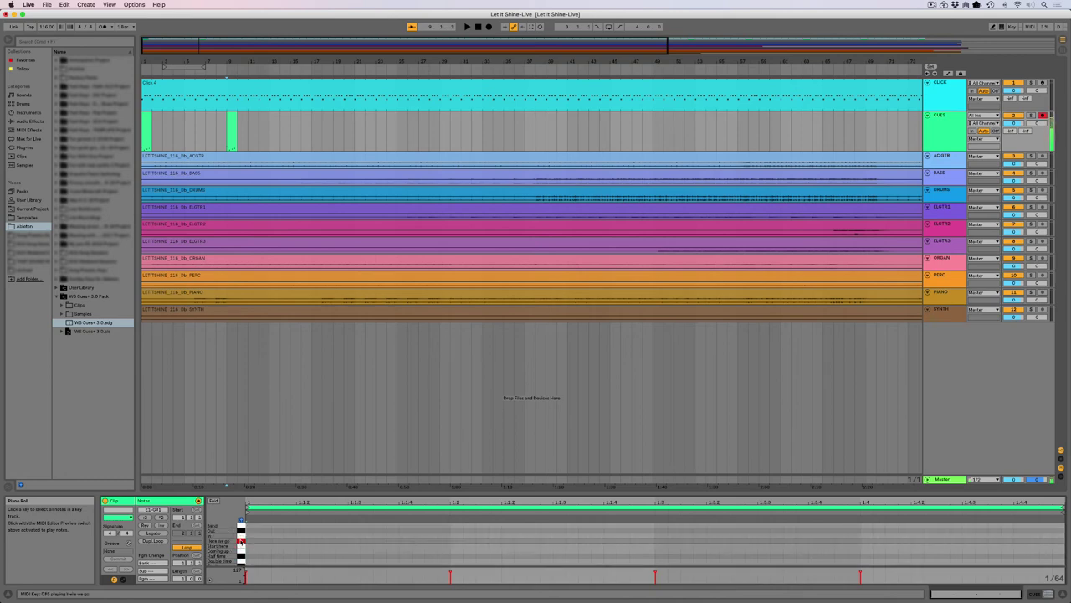
pyautogui.scroll(5, 240, 539)
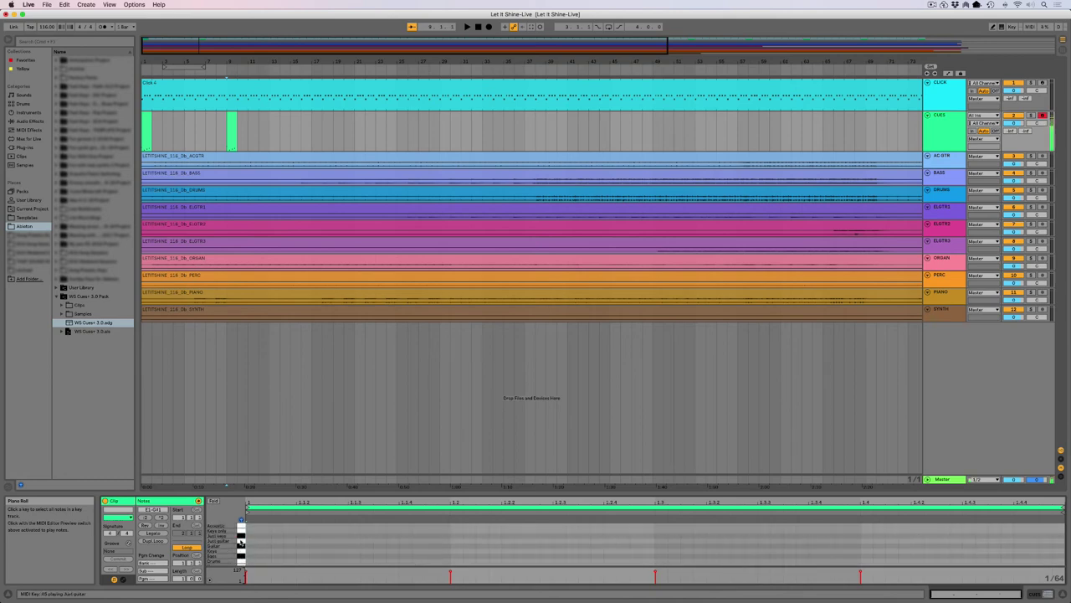
pyautogui.scroll(3, 241, 540)
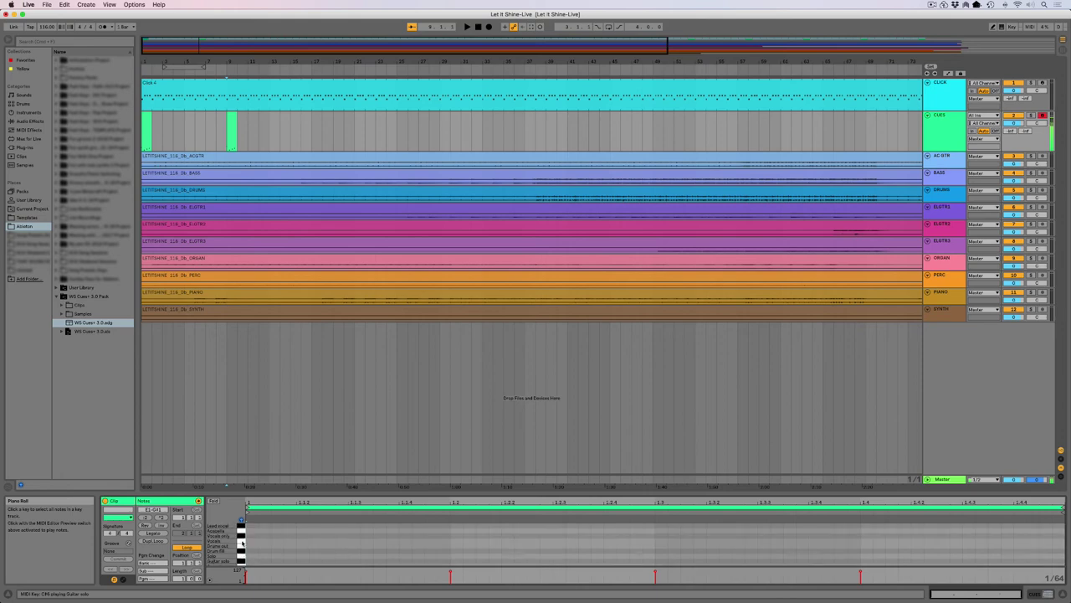
pyautogui.scroll(-10, 241, 540)
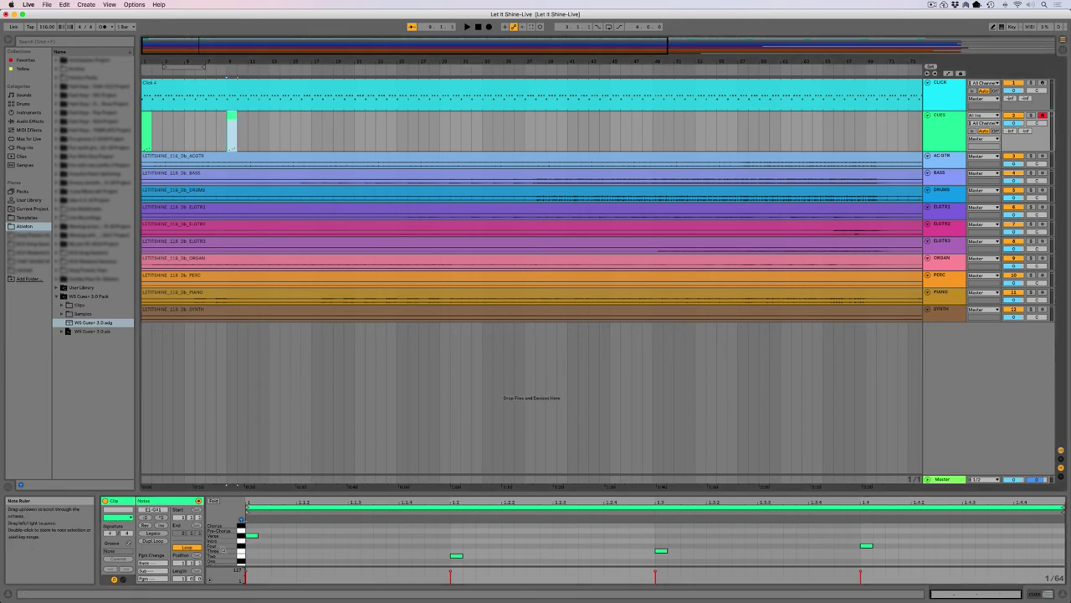
pyautogui.scroll(-3, 653, 544)
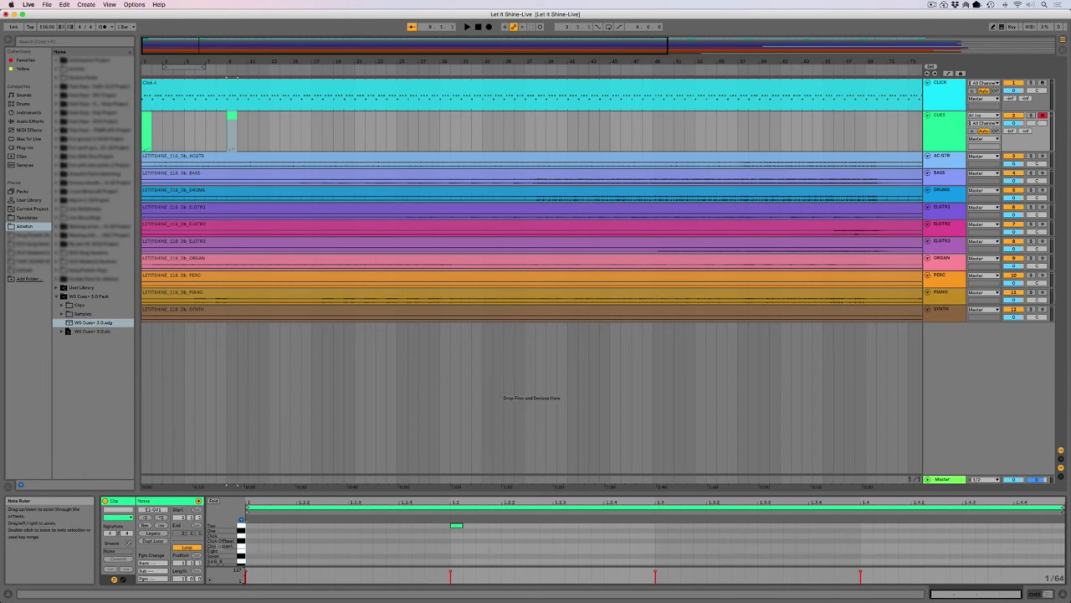
pyautogui.scroll(5, 653, 544)
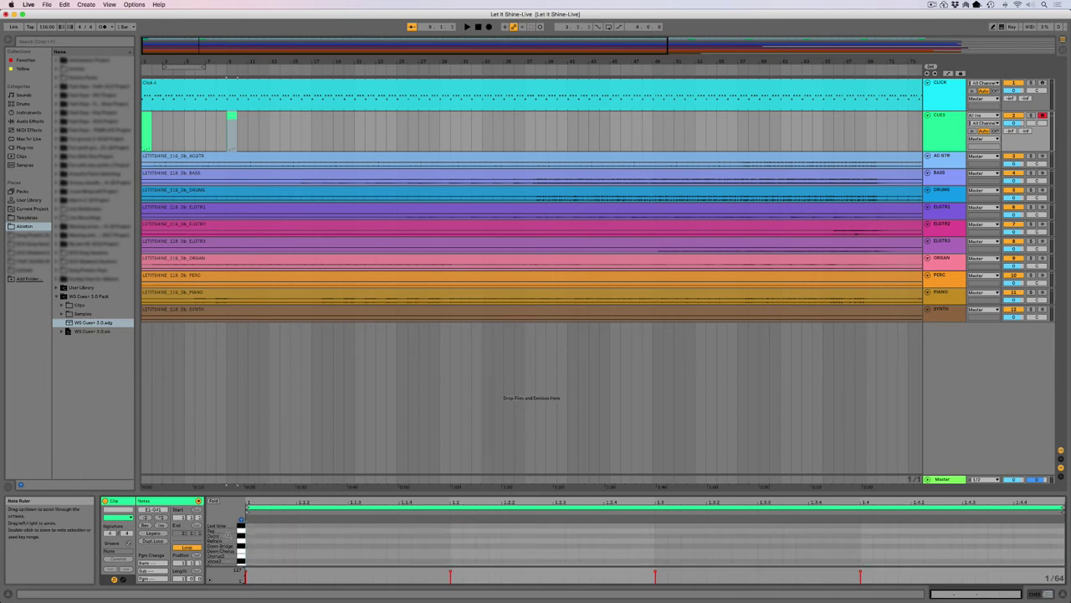
pyautogui.scroll(4, 240, 538)
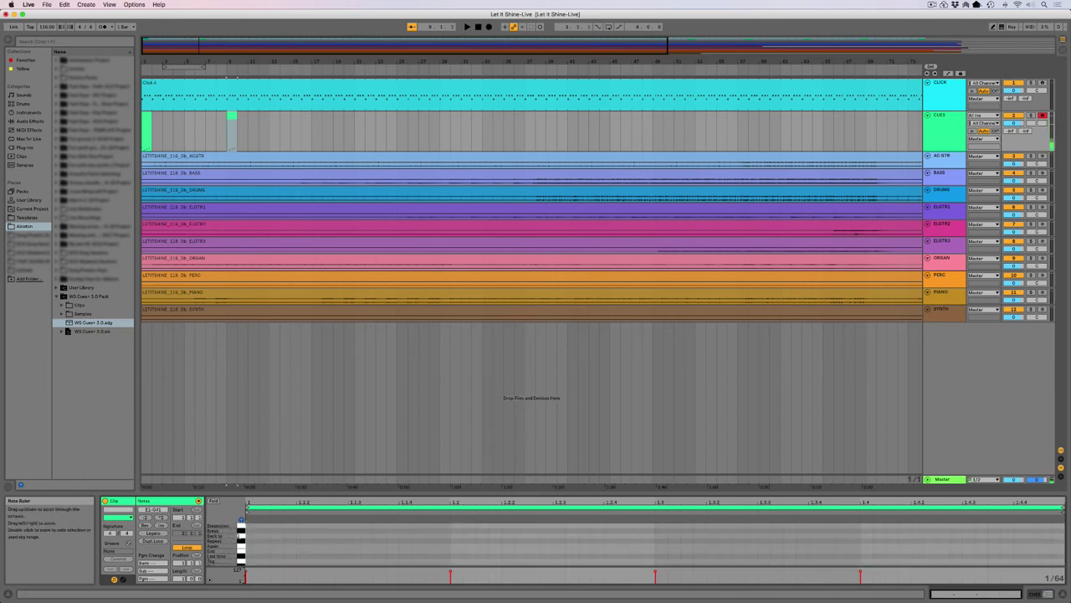
pyautogui.scroll(-3, 240, 540)
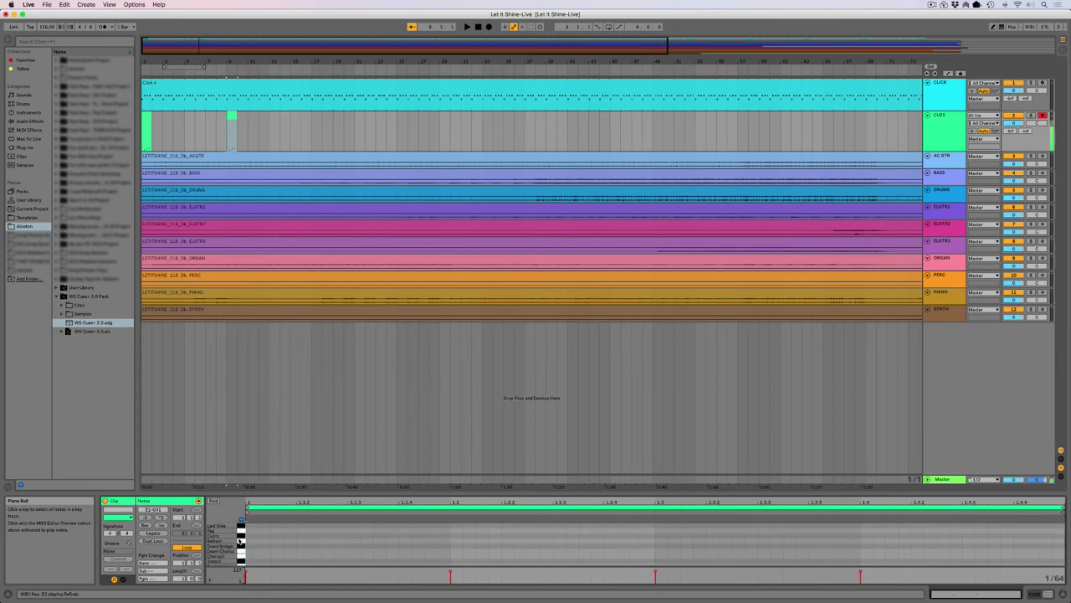
pyautogui.scroll(-2, 239, 540)
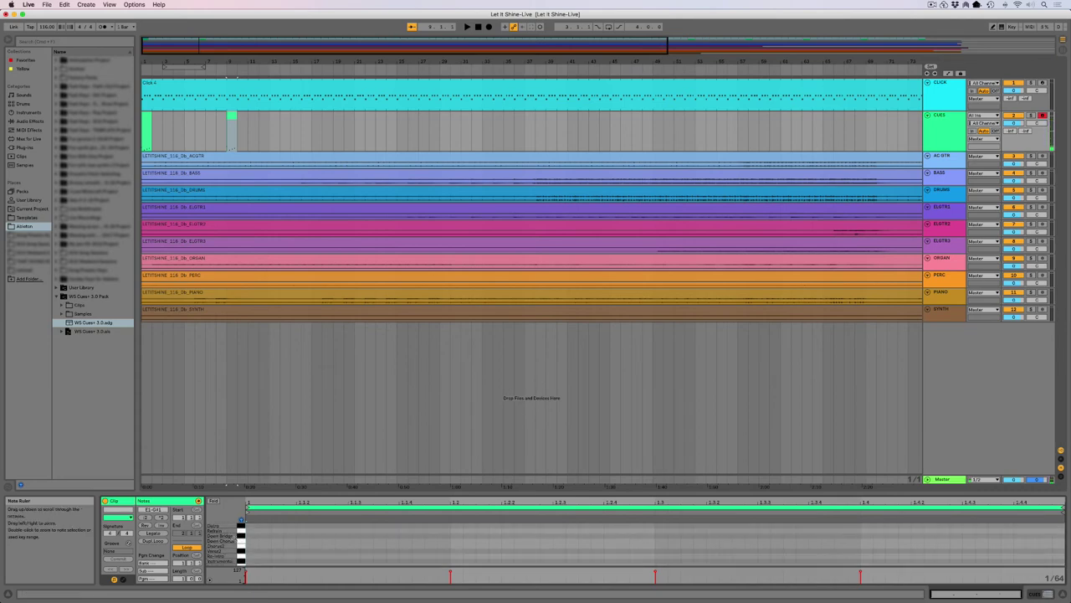
pyautogui.click(837, 92)
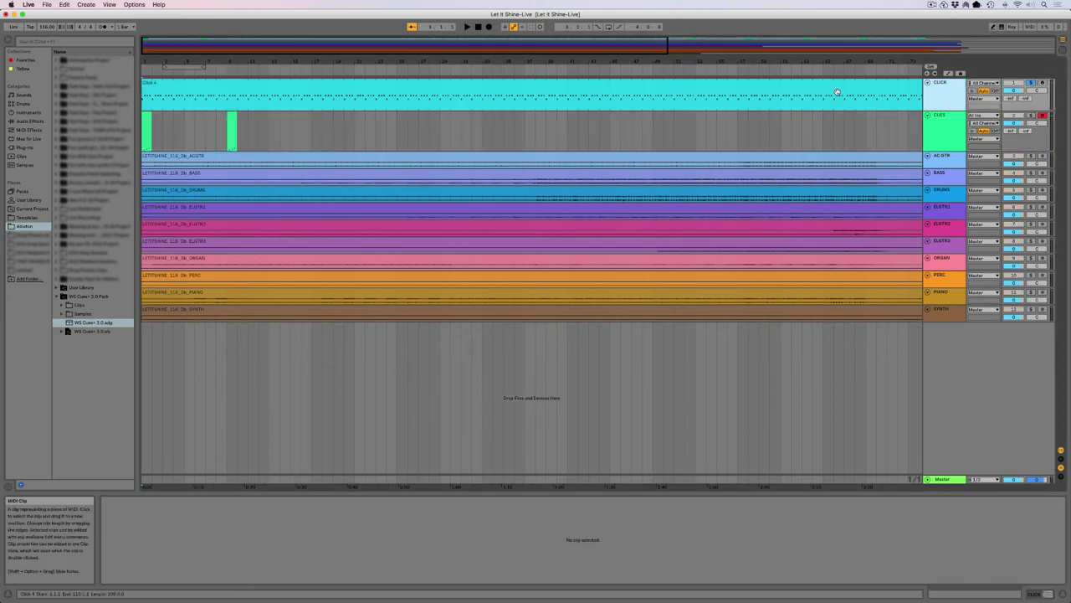
# Step: Select the CLICK track so Device View shows its WS Cues+ 3.0 Drum Rack
pyautogui.click(940, 82)
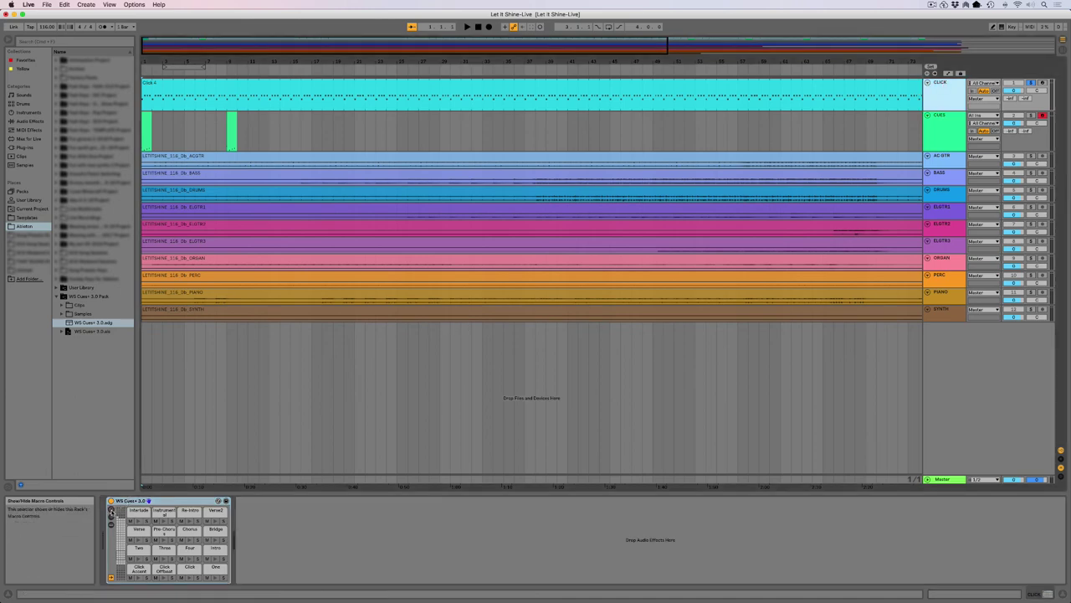
# Step: Show the rack's macro controls, including Click Selector, and briefly play the song to hear the click
pyautogui.click(110, 512)
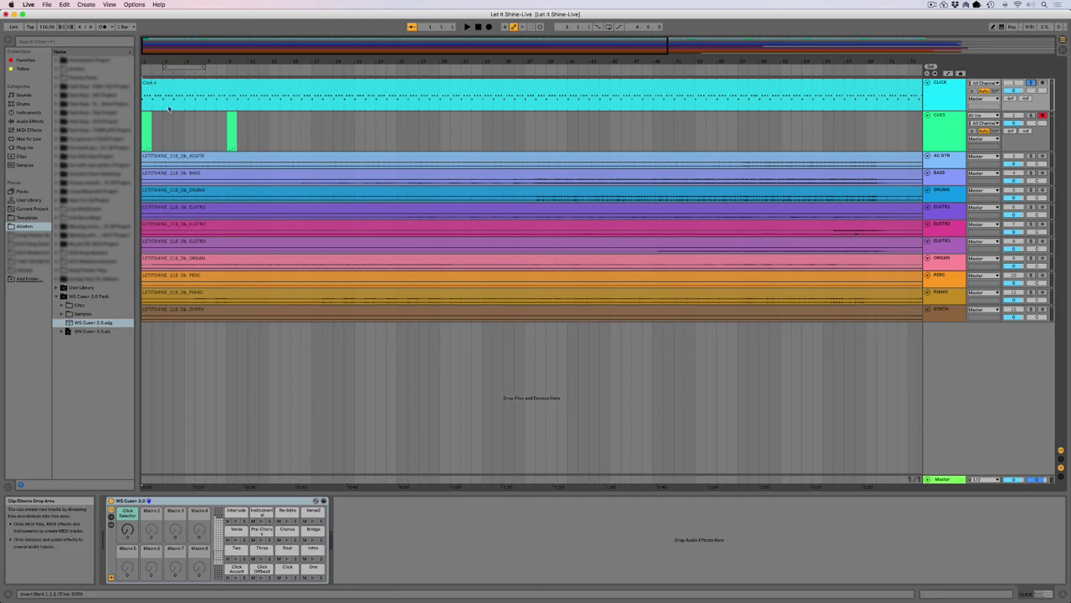
pyautogui.press('space')
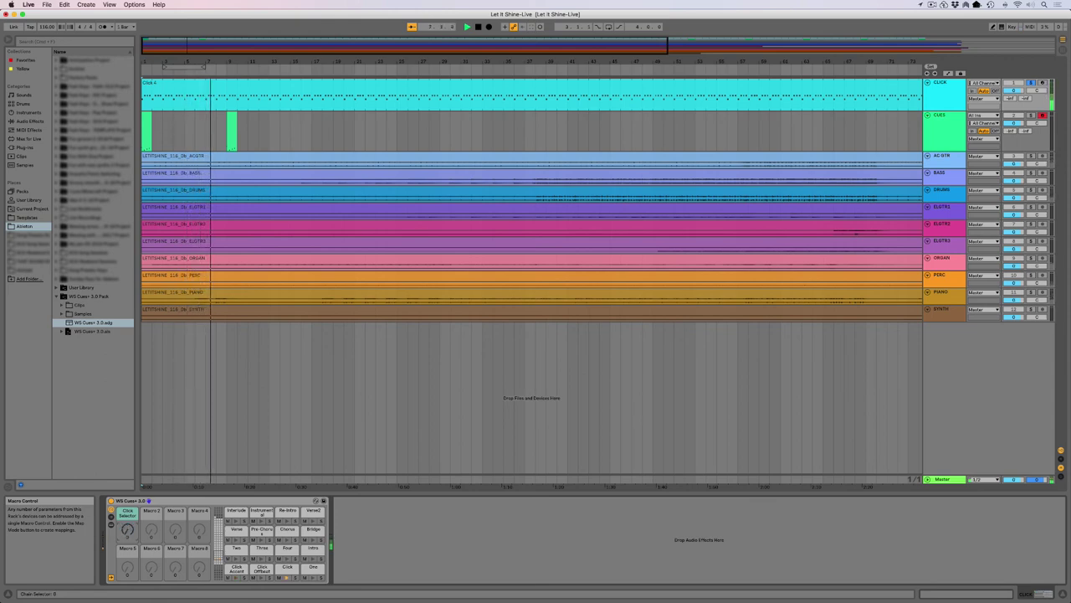
pyautogui.press('space')
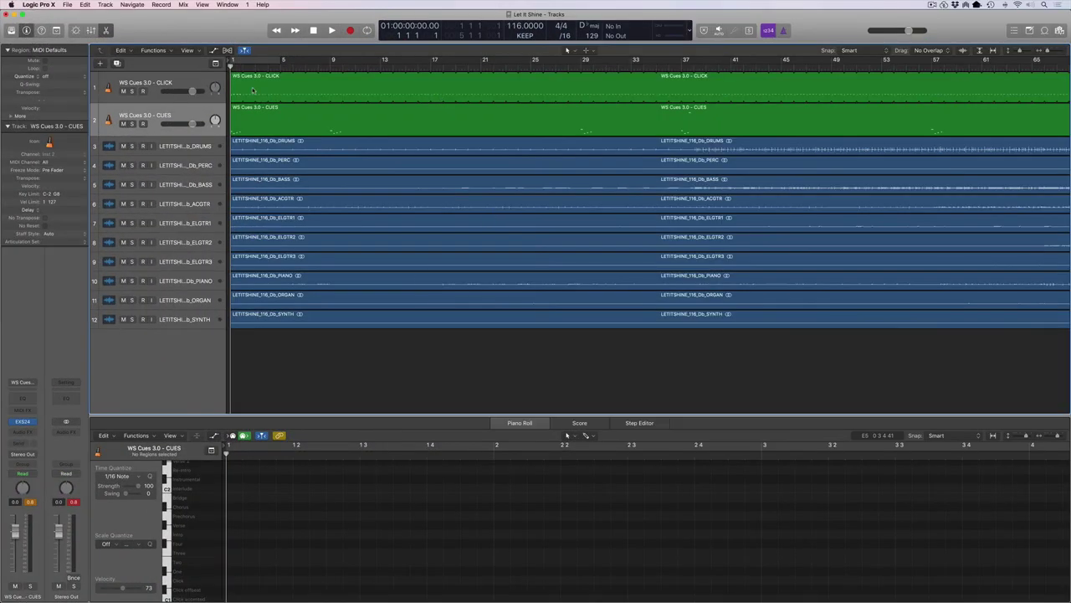
# Step: View the CUES and CLICK notes, then play the CLICK track soloed and stop
pyautogui.click(167, 116)
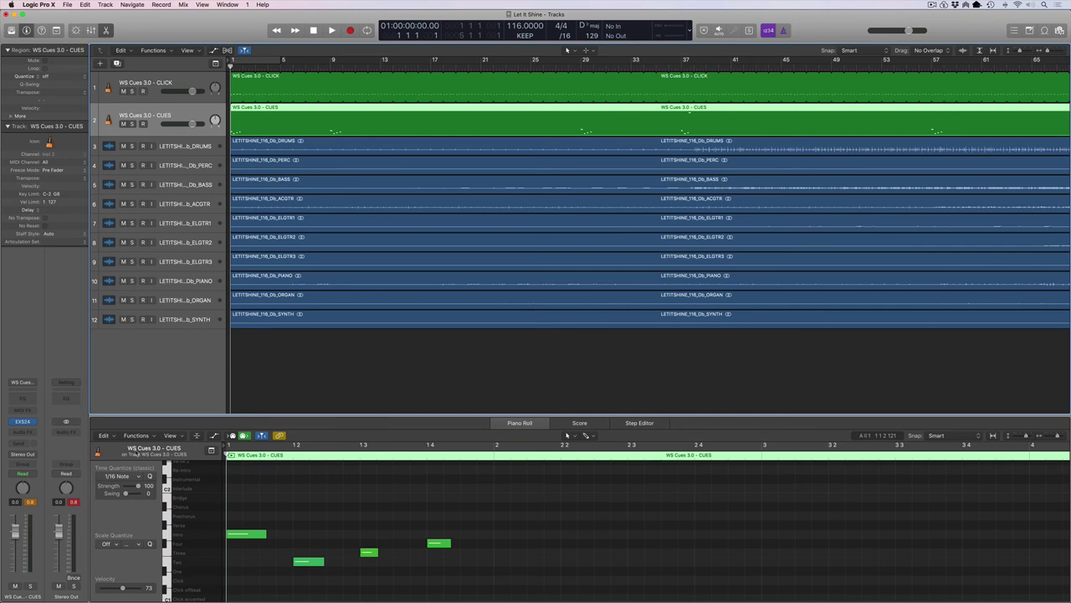
pyautogui.click(177, 75)
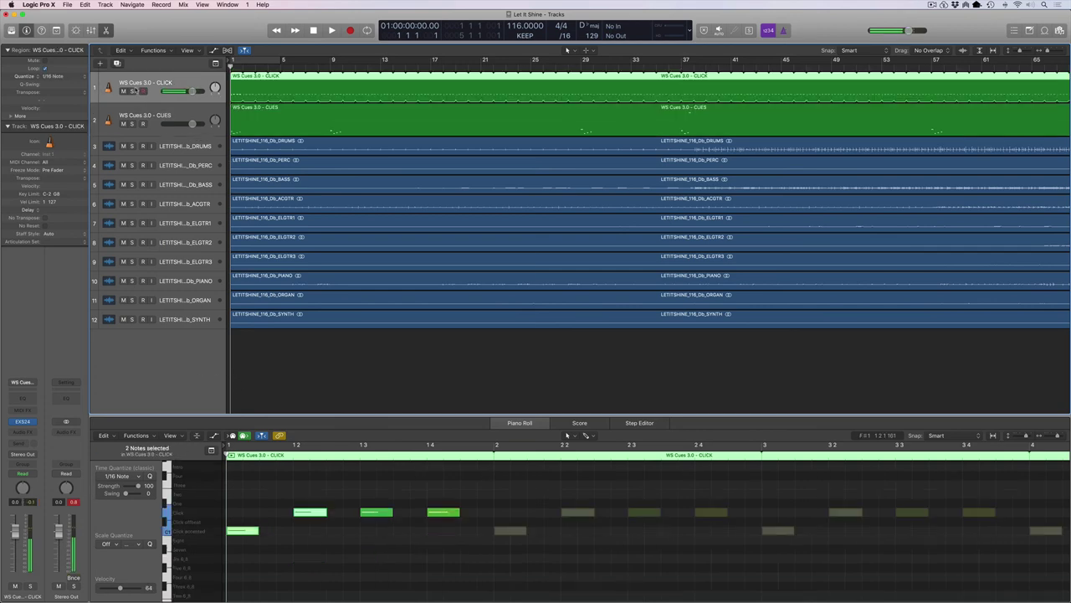
pyautogui.click(132, 90)
pyautogui.press('space')
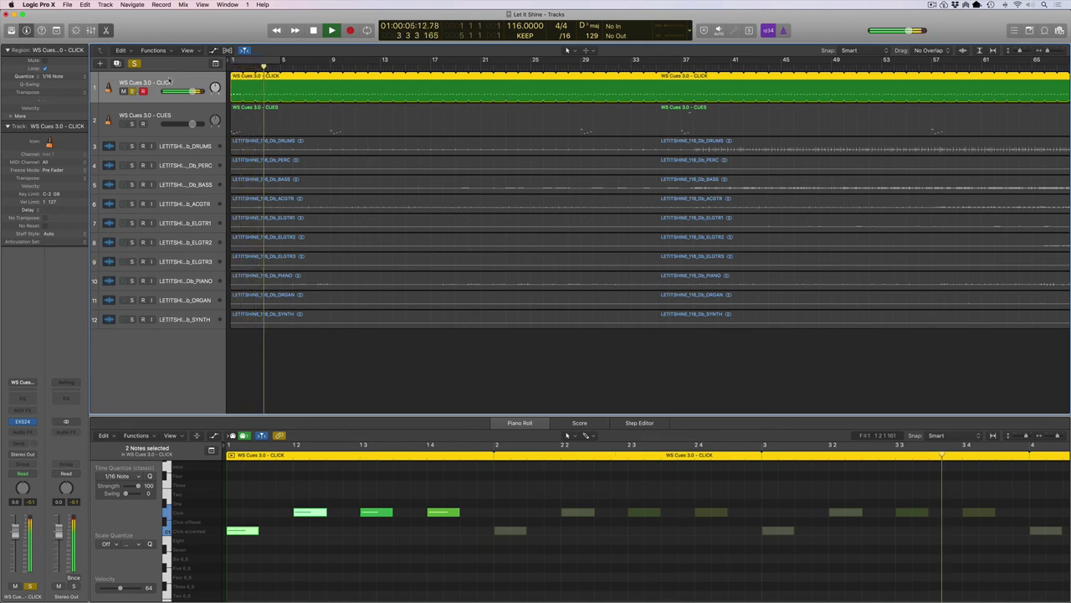
pyautogui.press('space')
# Step: Unsolo CLICK, record-arm the WS Cues 3.0 - CUES track, and play from bar 1
pyautogui.click(132, 91)
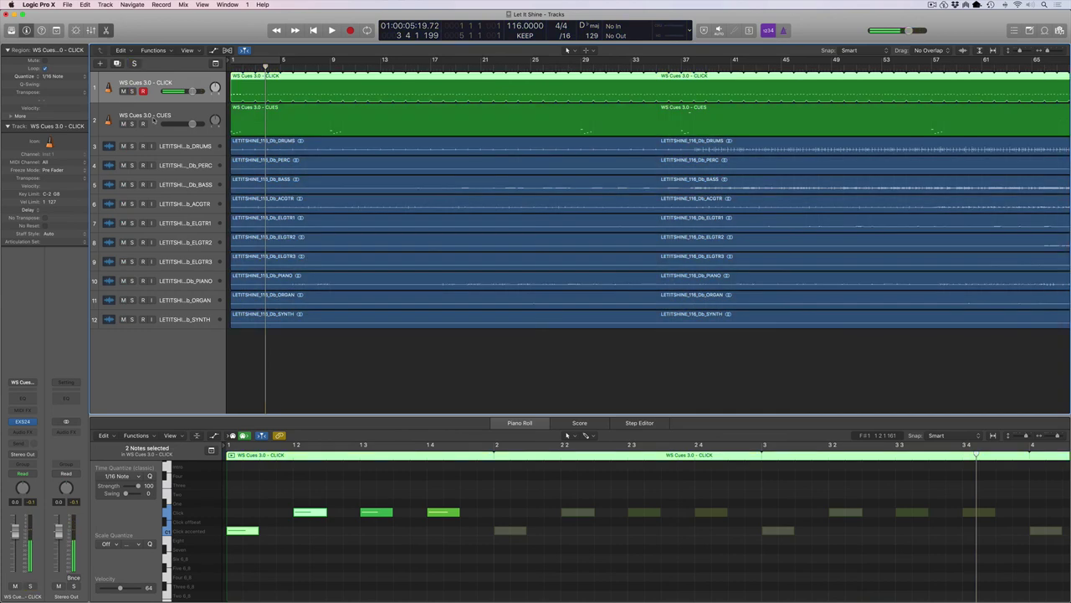
pyautogui.click(159, 119)
pyautogui.press('Return')
pyautogui.press('space')
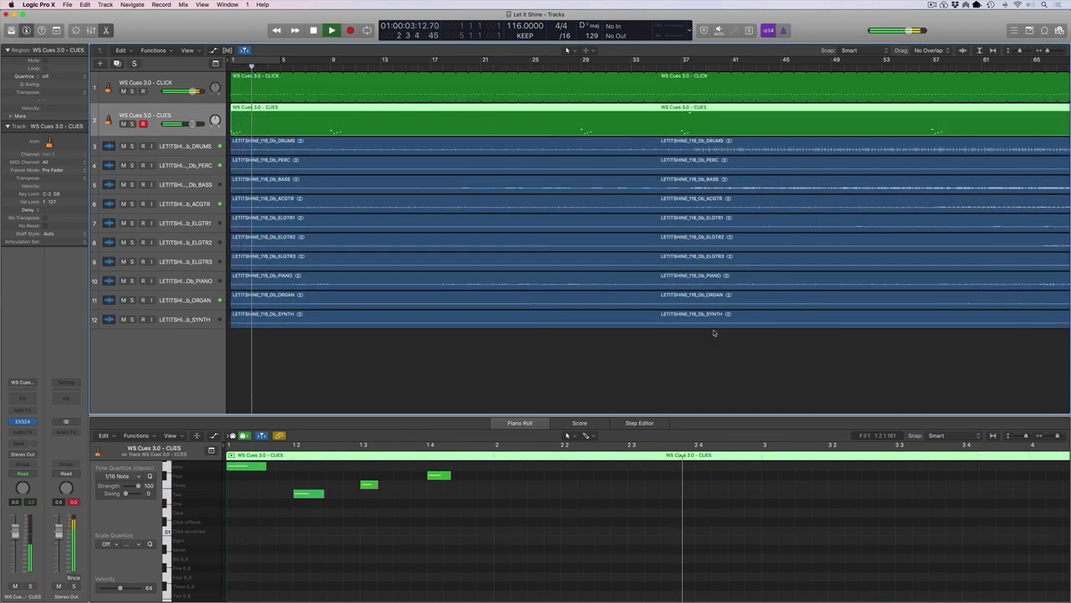
# Step: Stop playback, move the bar 1 cue note up to a higher cue-word row, and audition it
pyautogui.scroll(2, 375, 516)
pyautogui.press('space')
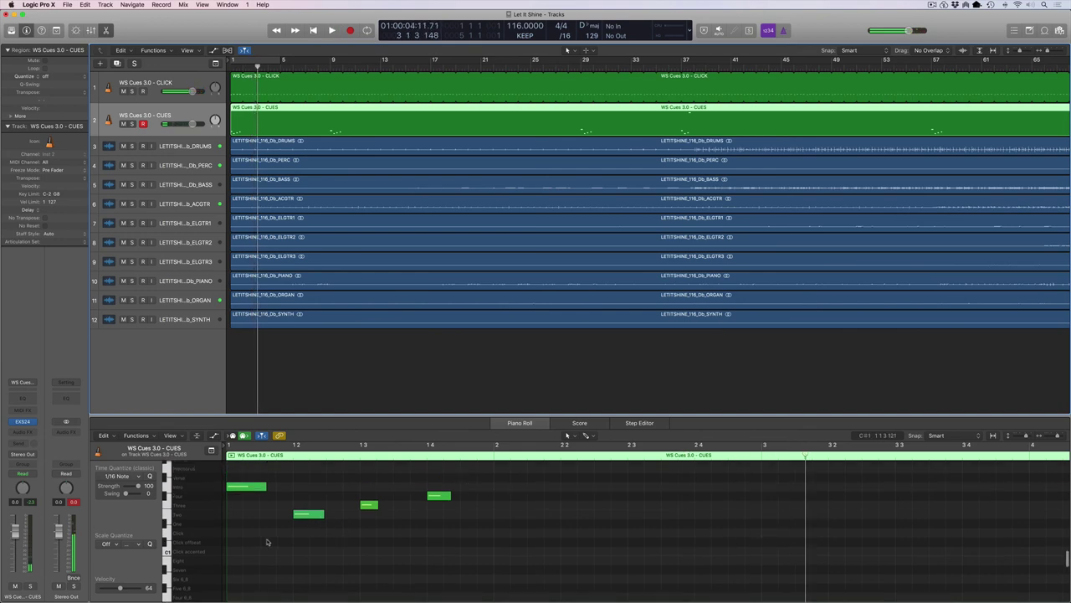
pyautogui.scroll(2, 195, 544)
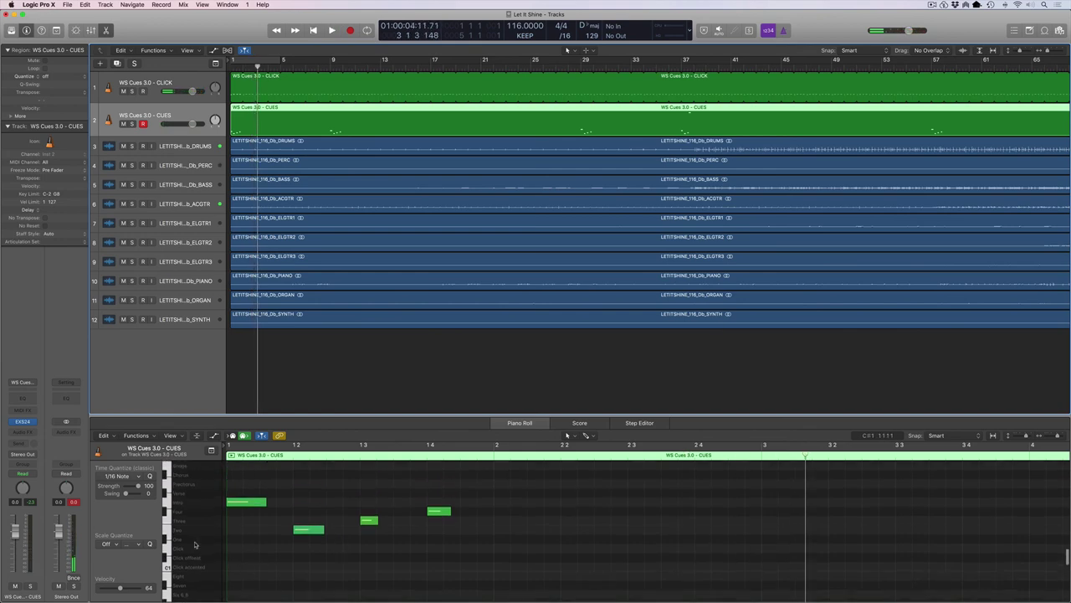
pyautogui.scroll(1, 245, 485)
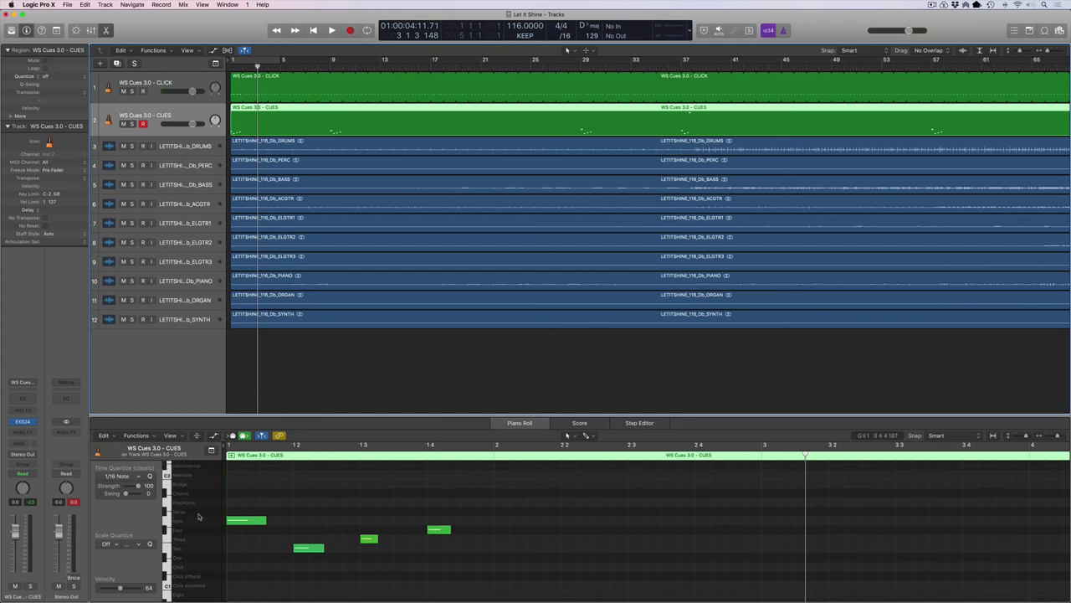
pyautogui.scroll(1, 184, 506)
pyautogui.scroll(1, 185, 504)
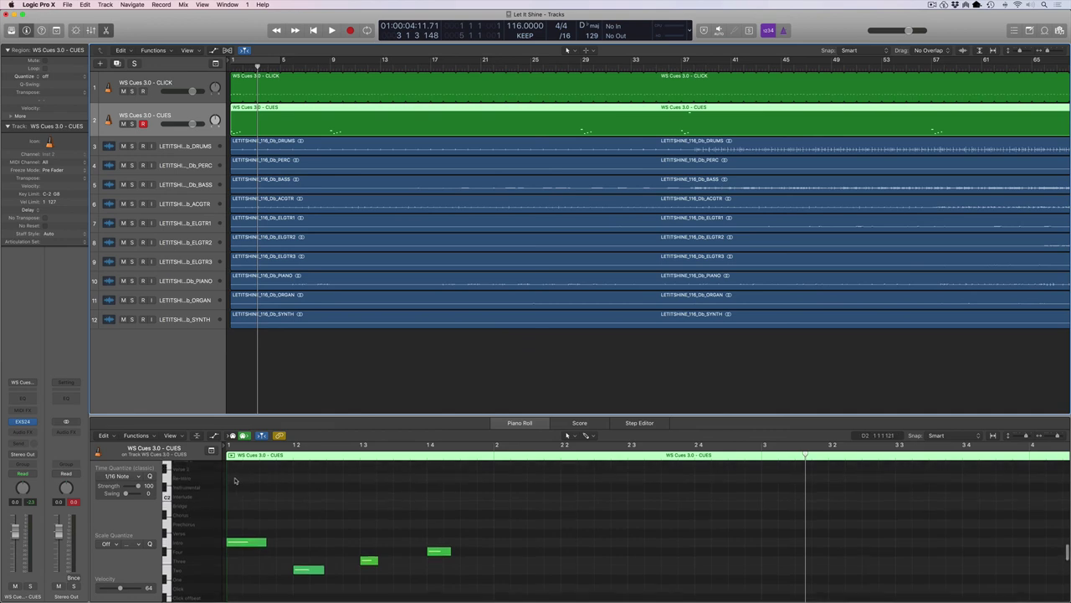
pyautogui.click(238, 479)
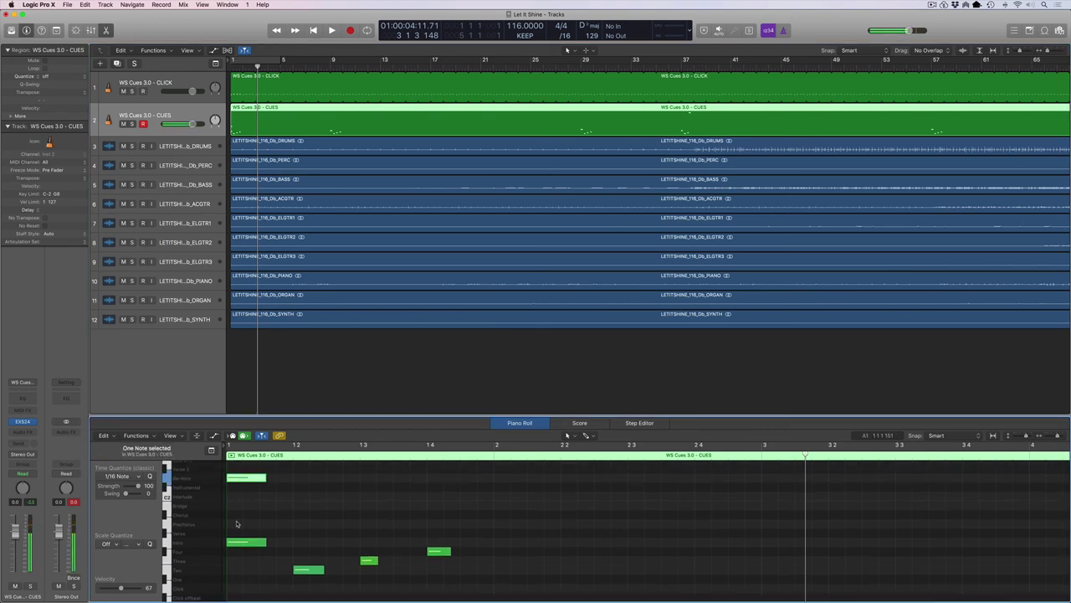
pyautogui.moveTo(239, 539); pyautogui.dragTo(236, 481)
pyautogui.press('Return')
pyautogui.press('space')
# Step: Replace the bar 1 cue note with a different word cue and audition it from bar 1
pyautogui.click(234, 480)
pyautogui.press('Delete')
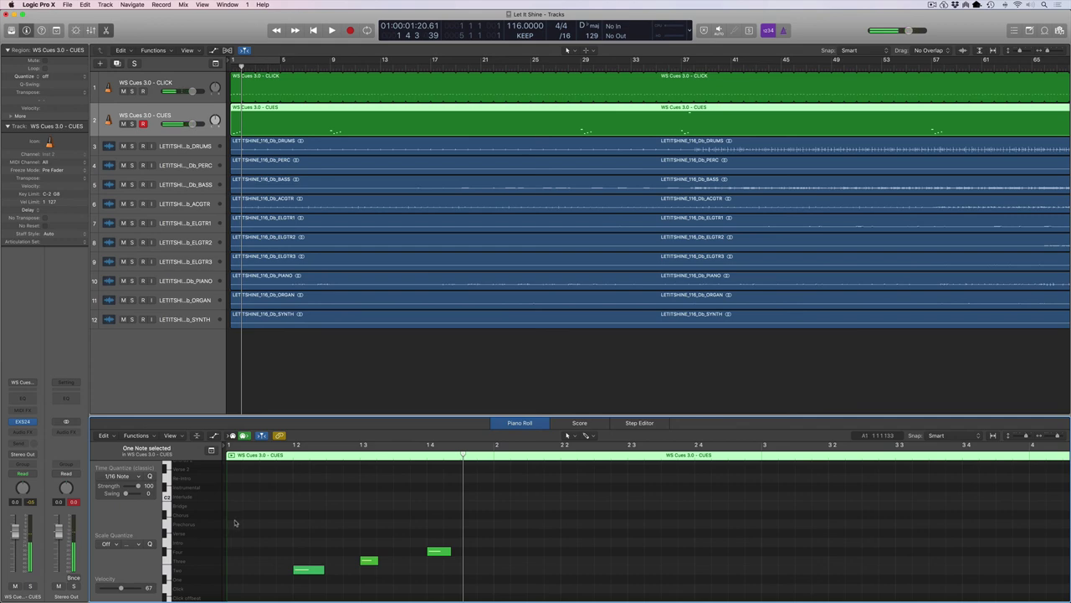
pyautogui.click(236, 515)
pyautogui.press('Return')
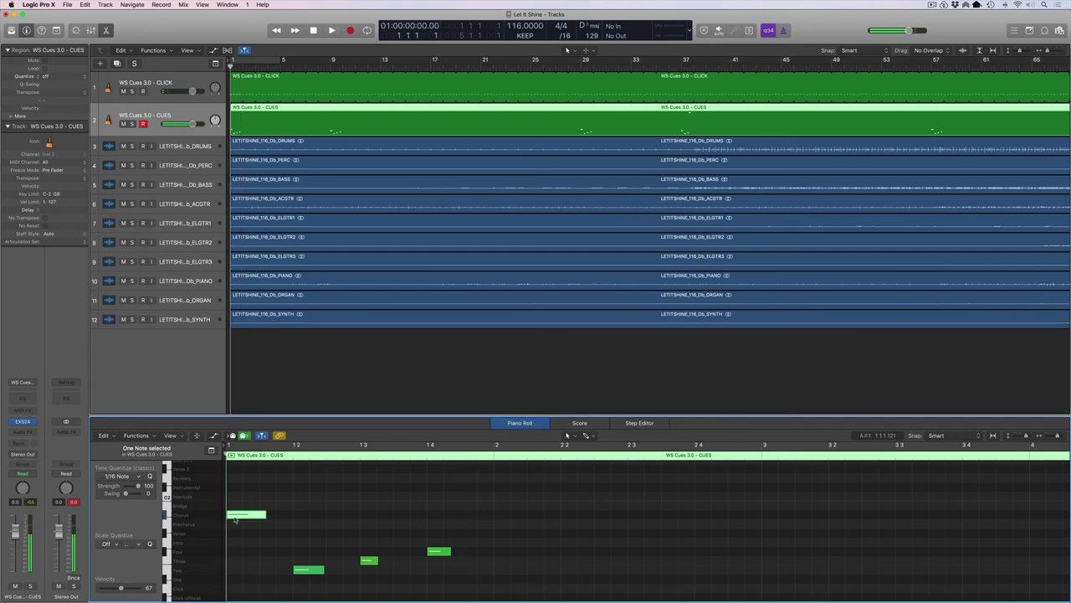
pyautogui.press('space')
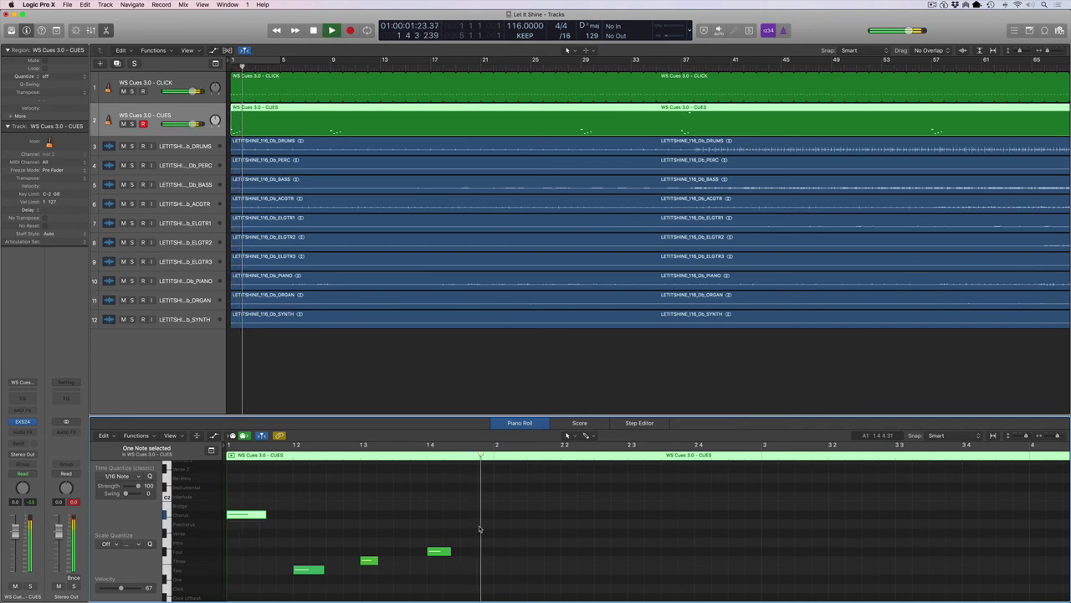
pyautogui.press('space')
# Step: Delete that trial cue and place an Intro cue note at bar 1
pyautogui.press('Delete')
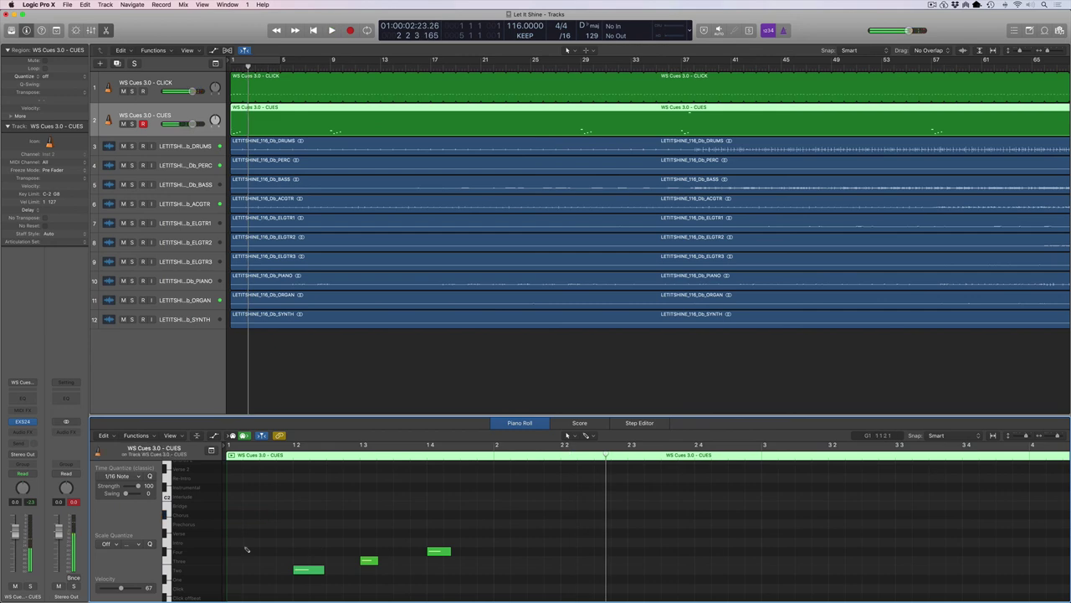
pyautogui.click(247, 542)
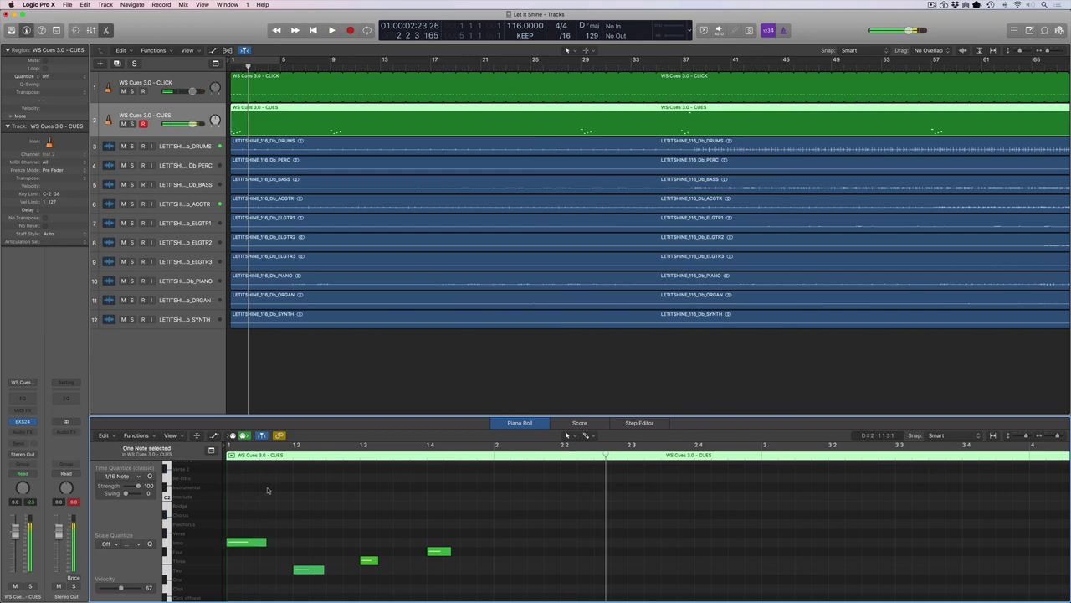
pyautogui.scroll(1, 277, 507)
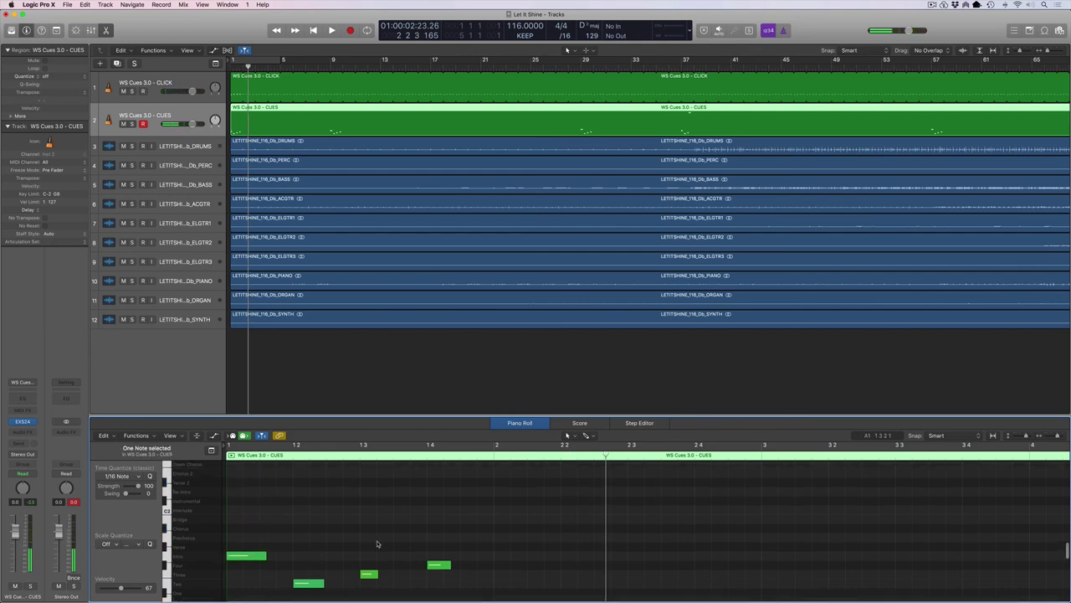
pyautogui.scroll(-2, 376, 544)
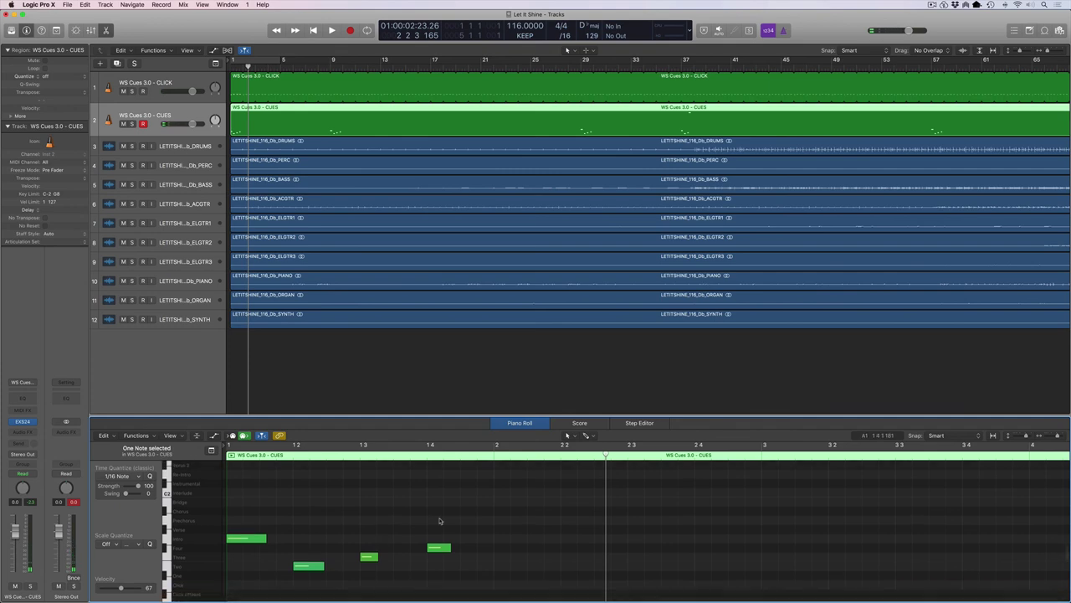